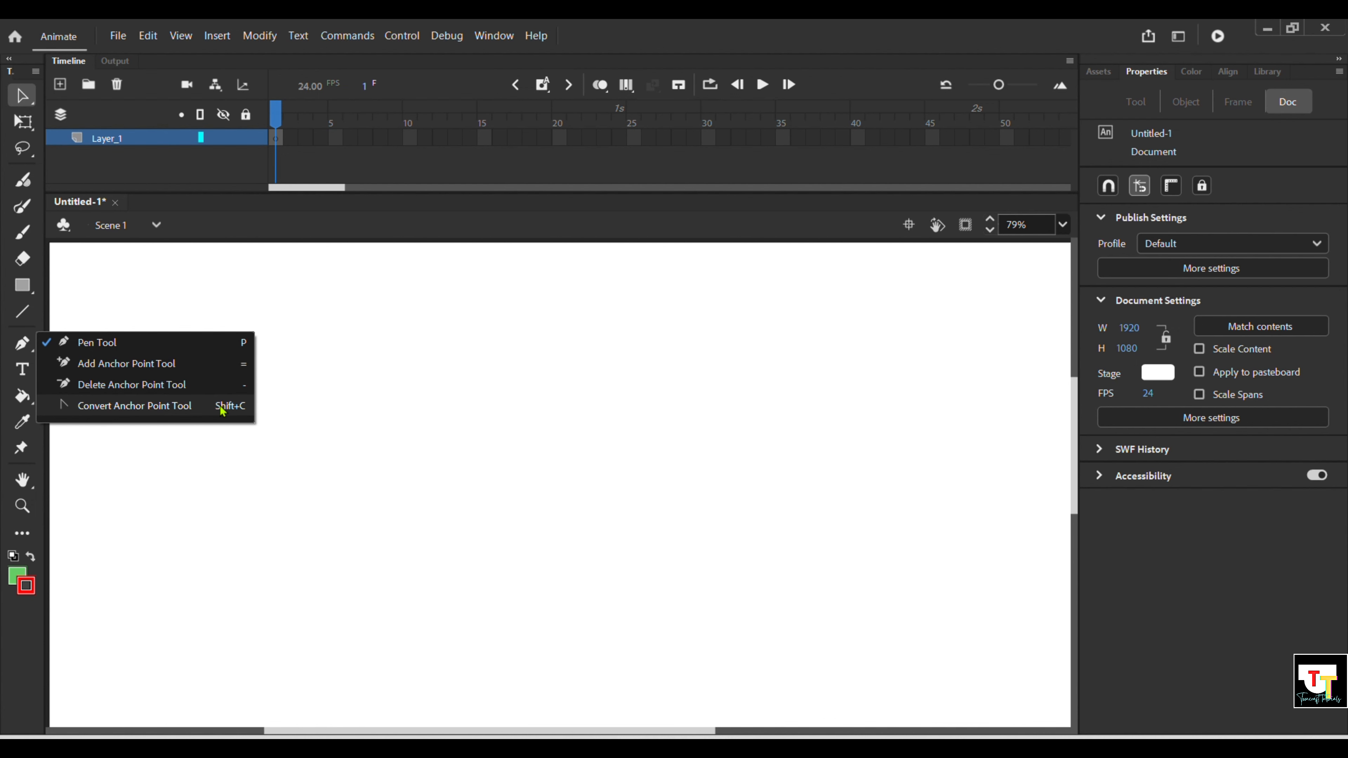
Step: Draw a straight, nearly horizontal line across the upper part of the stage with the Pen tool
{"action": "left_click", "coordinate": [73, 344]}
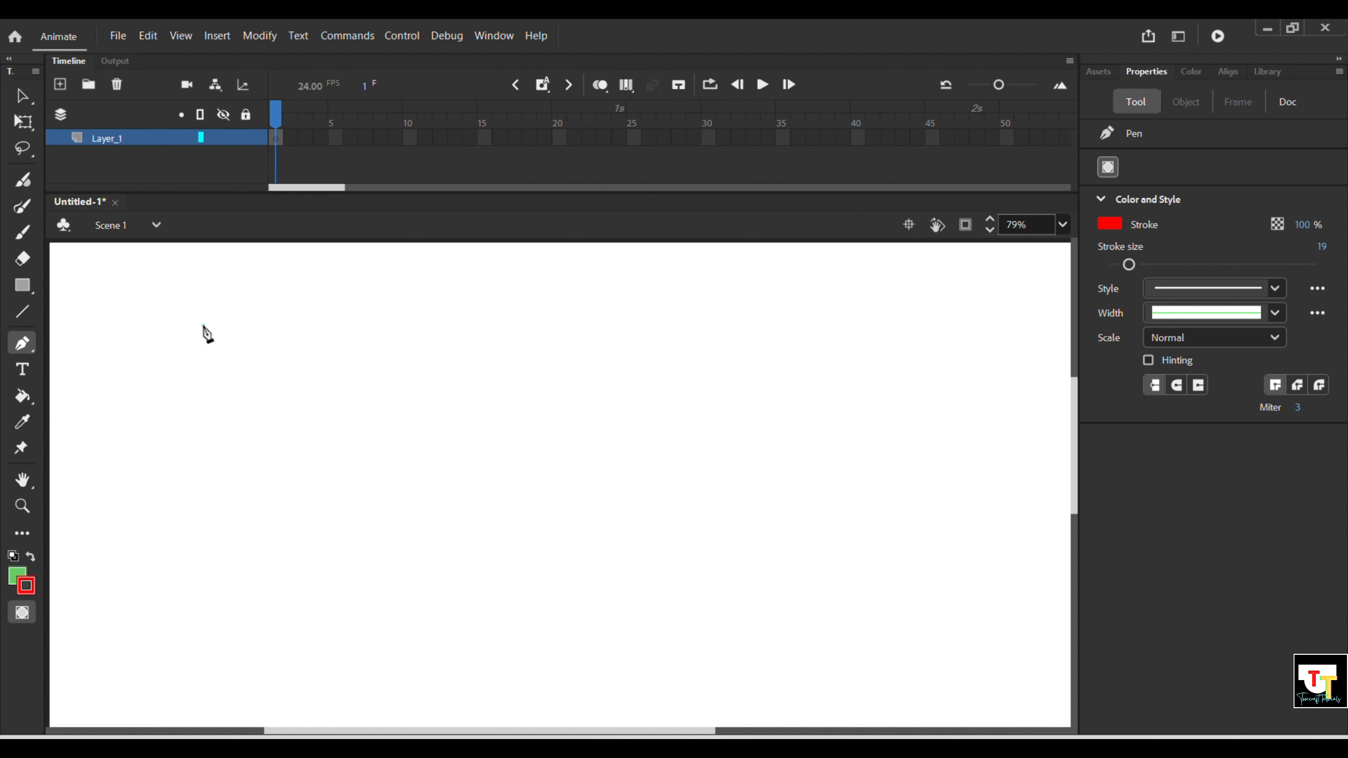
{"action": "left_click", "coordinate": [204, 325]}
{"action": "double_click", "coordinate": [840, 323]}
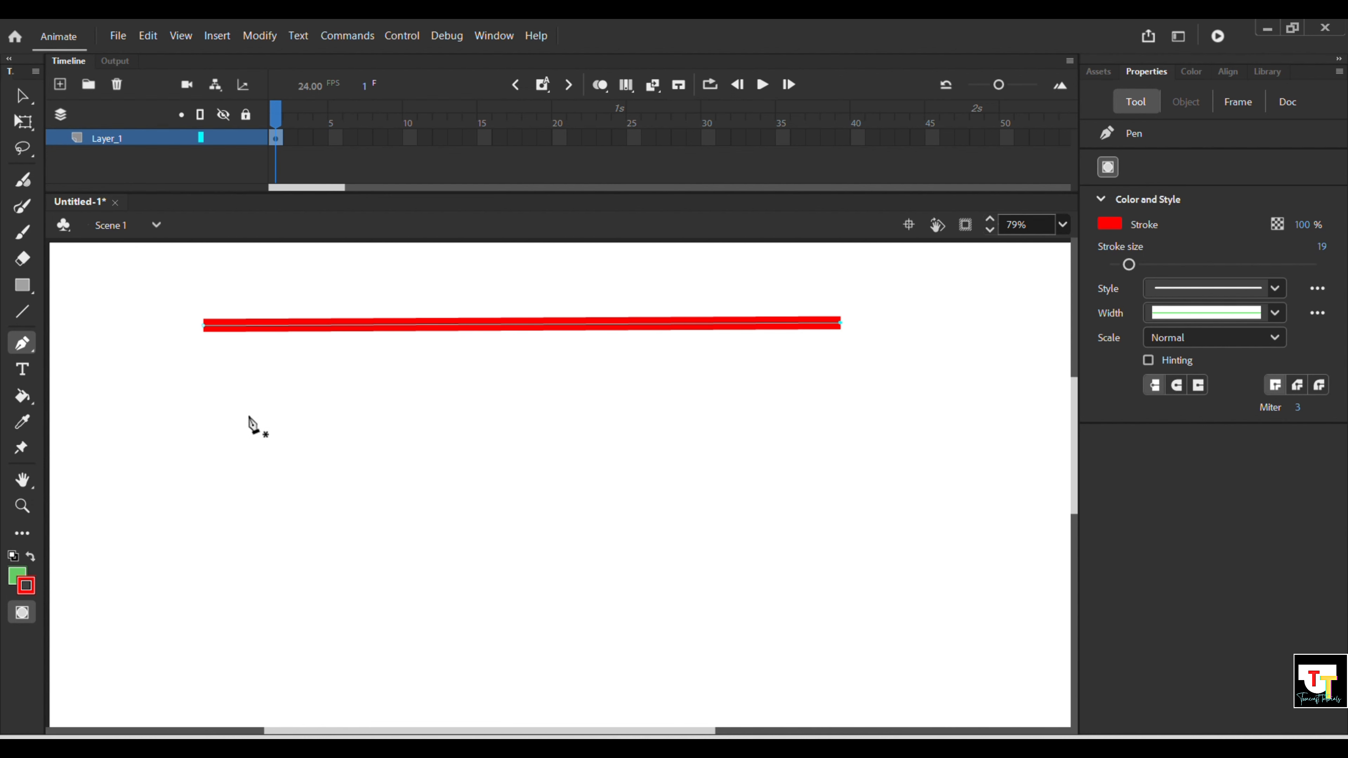
Step: Draw a separate upward-bowed curve below the straight line with two anchor points, pulling out the second point's handles
{"action": "left_click", "coordinate": [195, 460]}
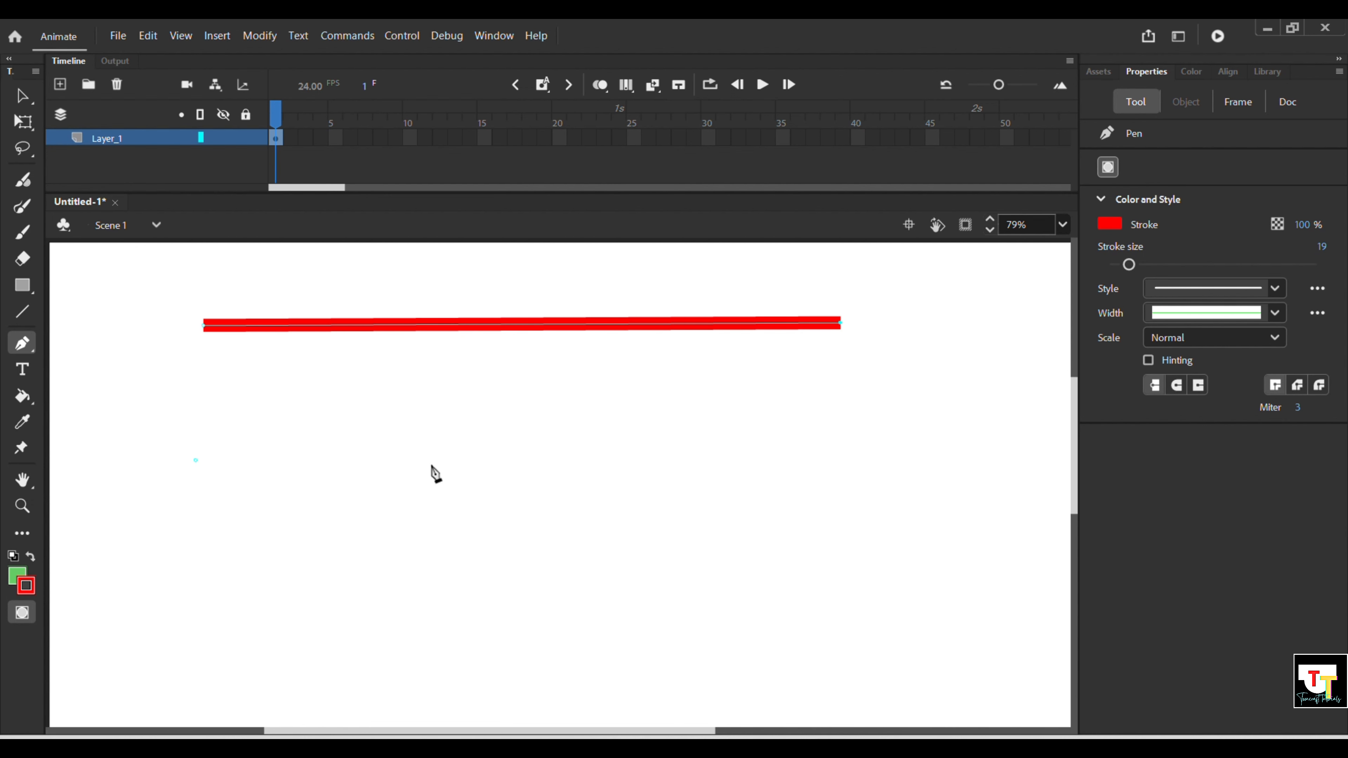
{"action": "left_click", "coordinate": [829, 460]}
{"action": "mouse_move", "coordinate": [836, 465]}
{"action": "left_mouse_down"}
{"action": "mouse_move", "coordinate": [877, 507]}
{"action": "mouse_move", "coordinate": [1172, 657]}
{"action": "left_mouse_up"}
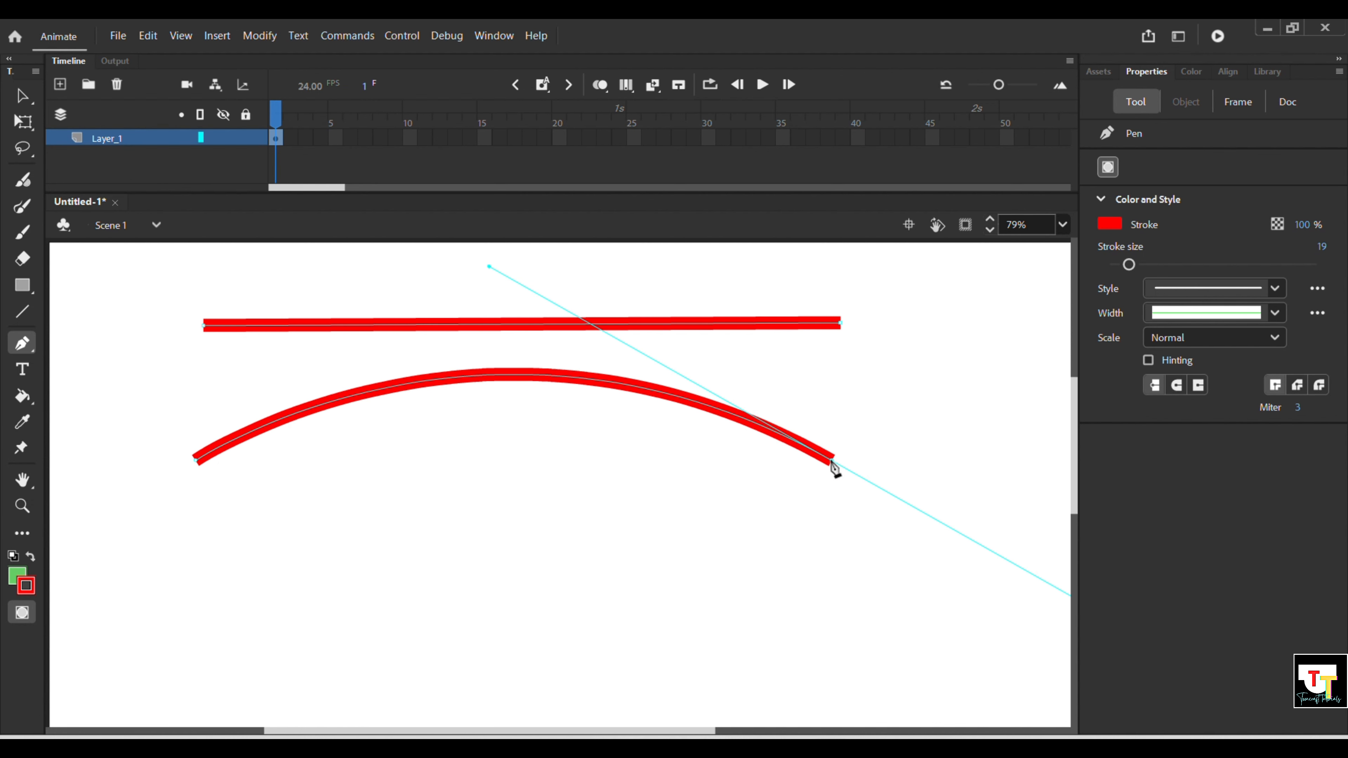
Step: Delete both the straight line and the curve from the stage
{"action": "key", "text": "ctrl"}
{"action": "scroll", "coordinate": [830, 465], "scroll_direction": "up", "scroll_amount": 3}
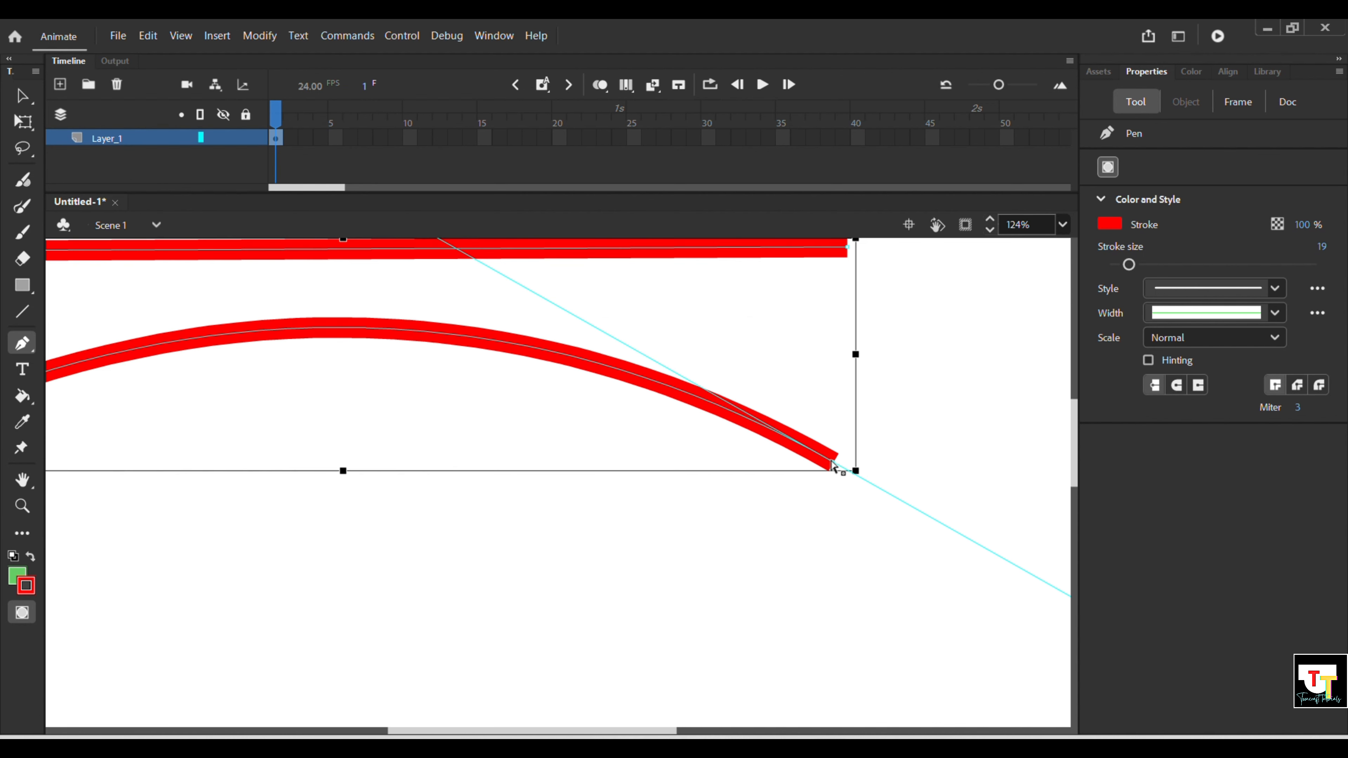
{"action": "key", "text": "space"}
{"action": "left_click_drag", "start_coordinate": [813, 504], "coordinate": [751, 576]}
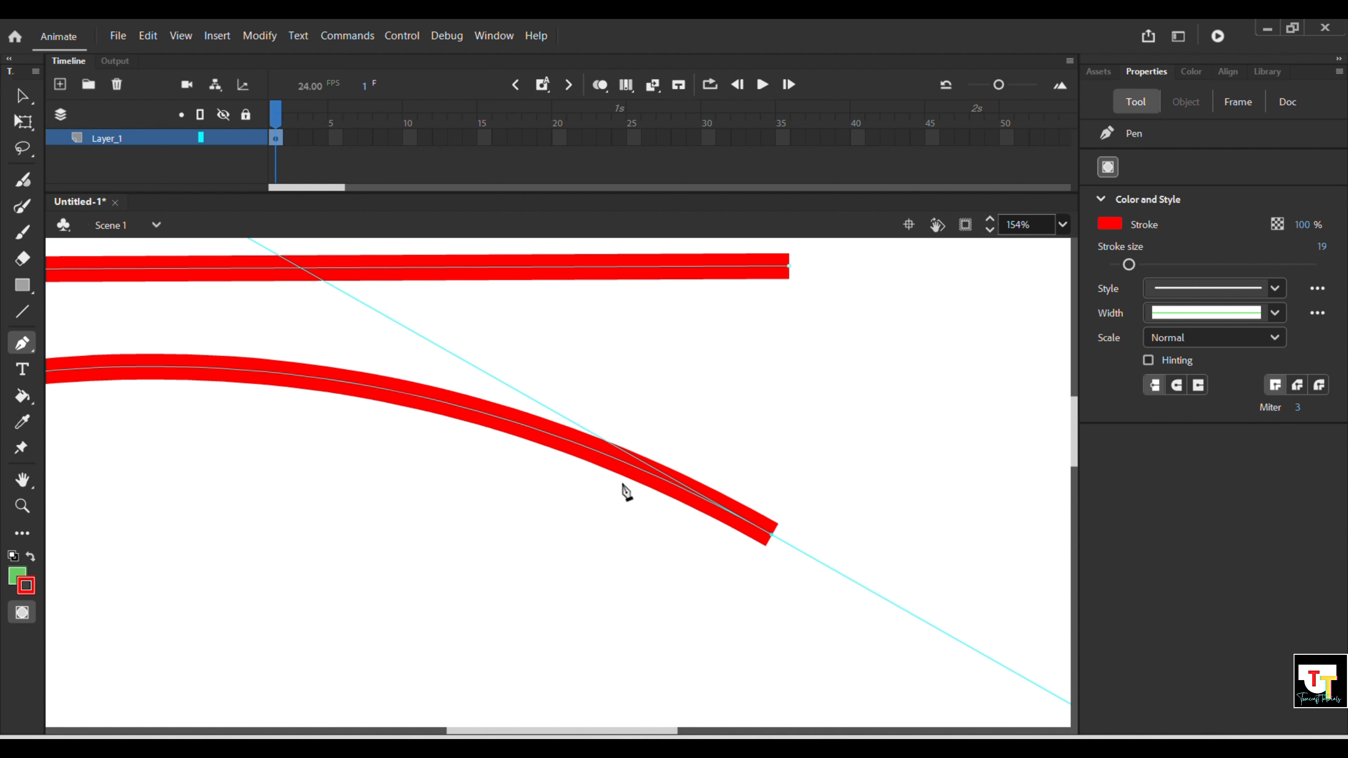
{"action": "scroll", "coordinate": [626, 492], "scroll_direction": "down", "scroll_amount": 6}
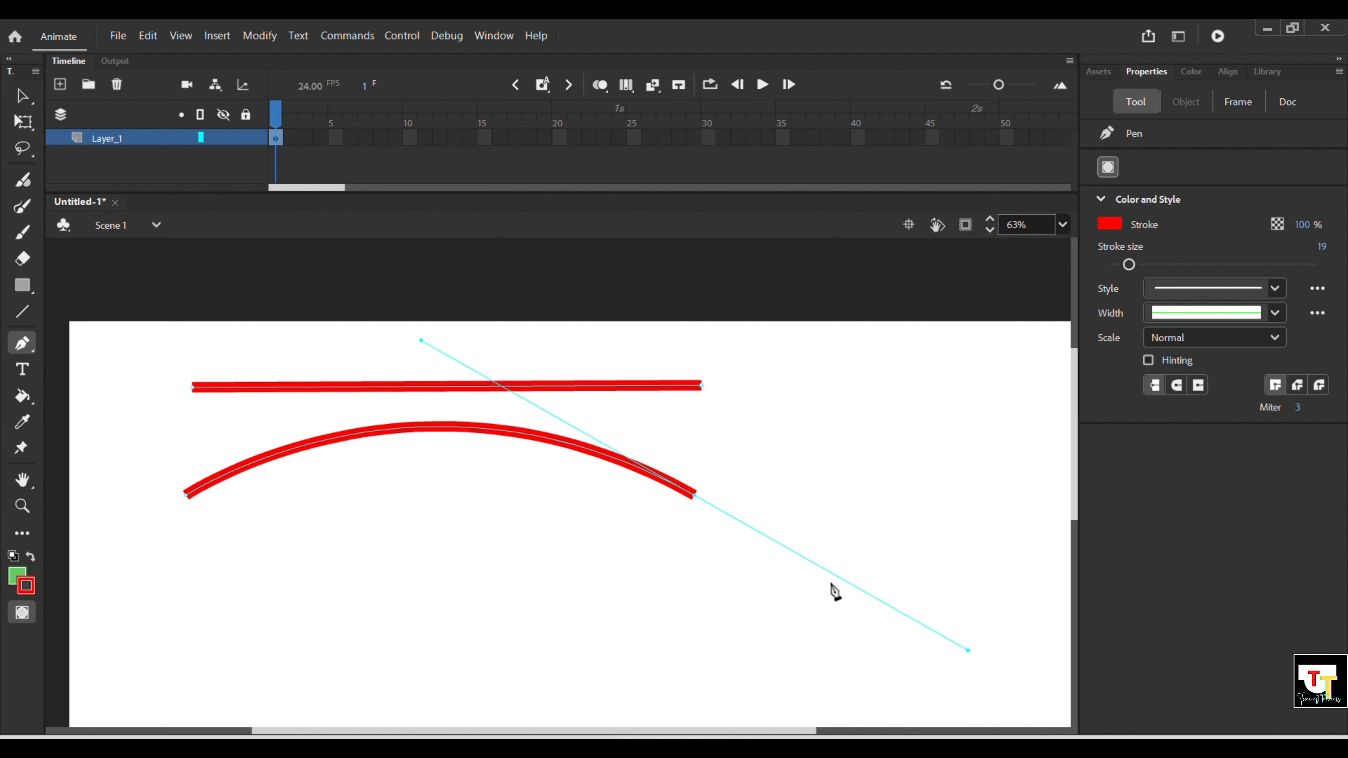
{"action": "key", "text": "ctrl+a"}
{"action": "key", "text": "Delete"}
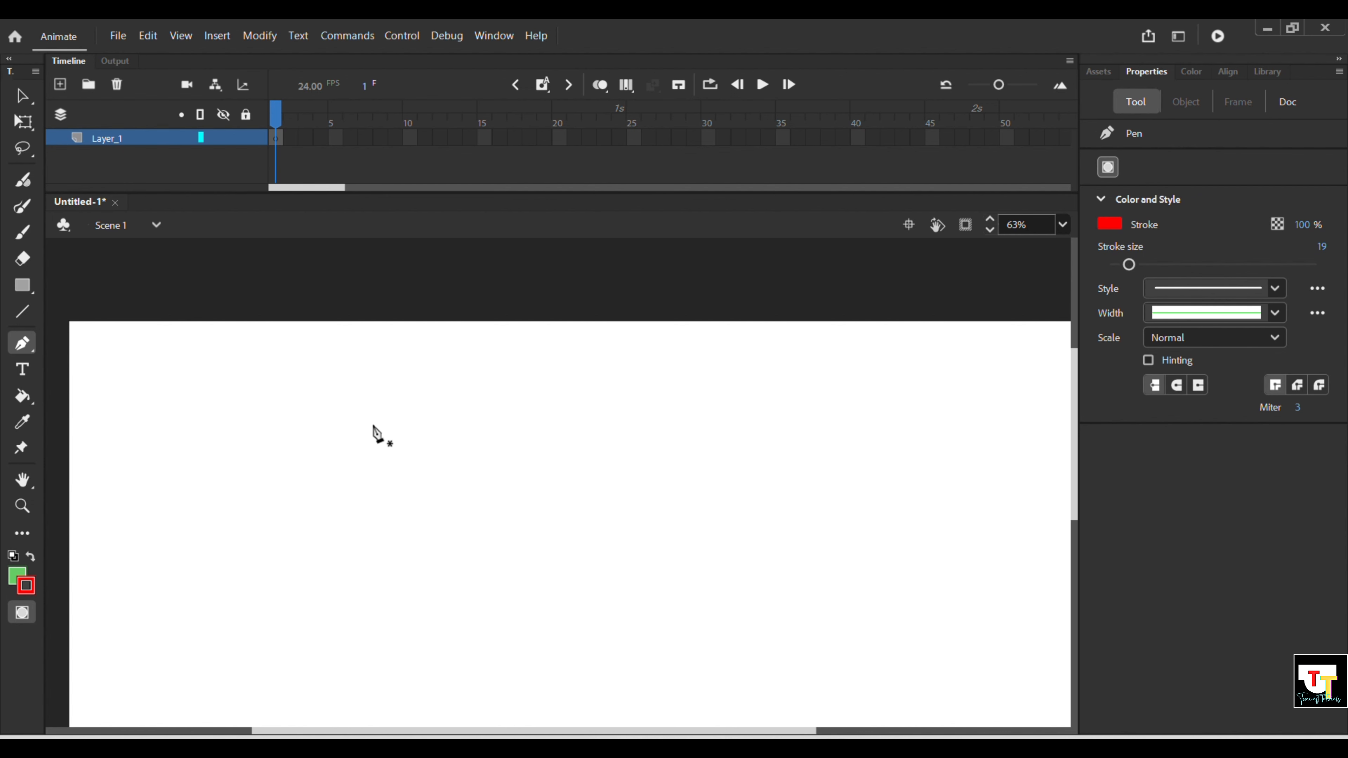
Step: Draw a Z-shaped path of three connected straight segments with the Pen tool
{"action": "left_click", "coordinate": [269, 397]}
{"action": "left_click", "coordinate": [784, 418]}
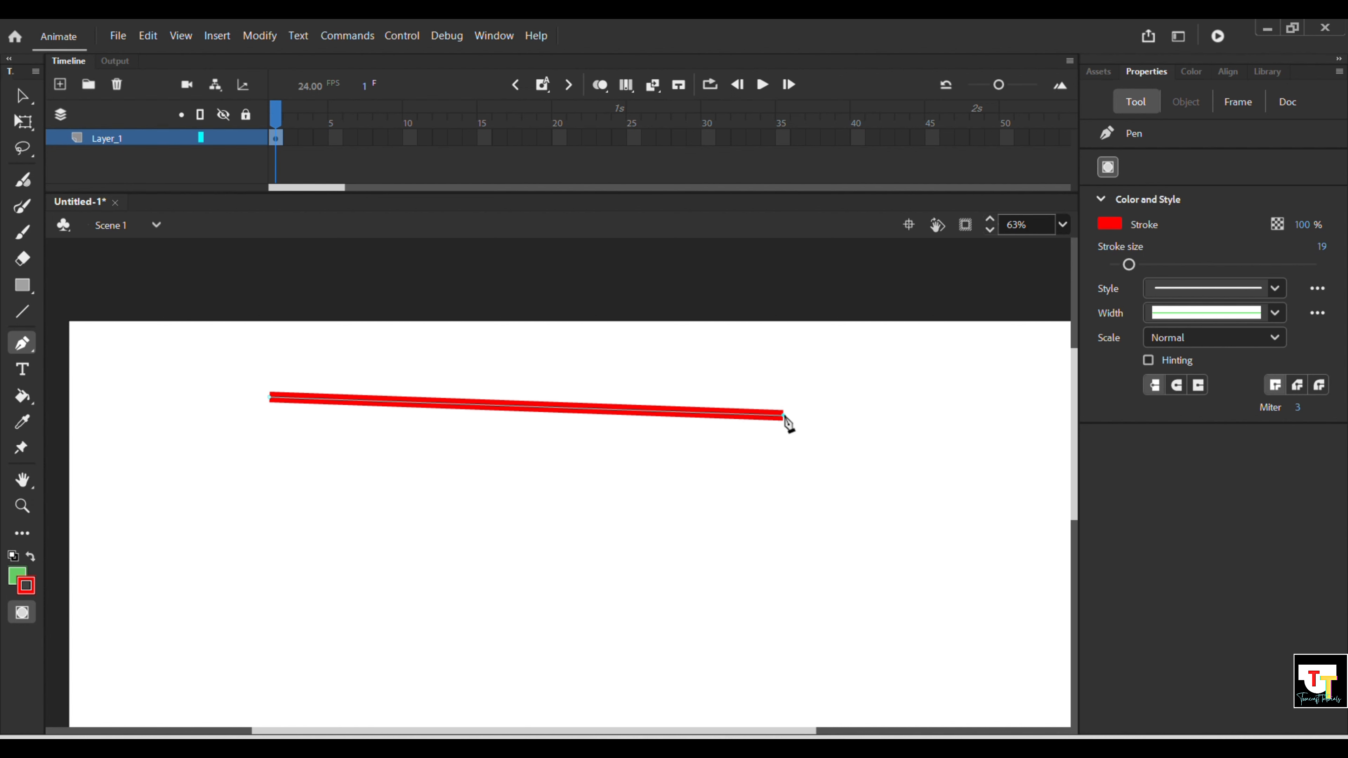
{"action": "left_click", "coordinate": [267, 514]}
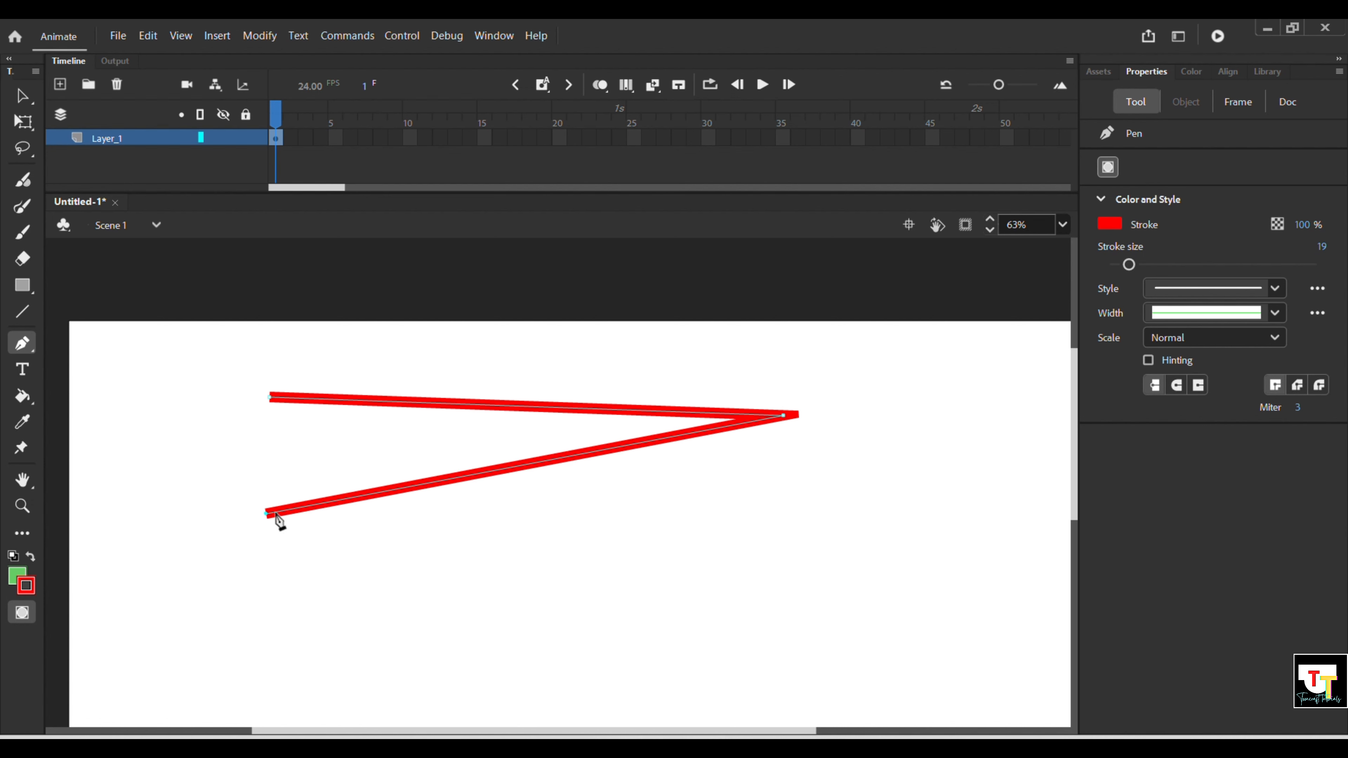
{"action": "left_click", "coordinate": [777, 530]}
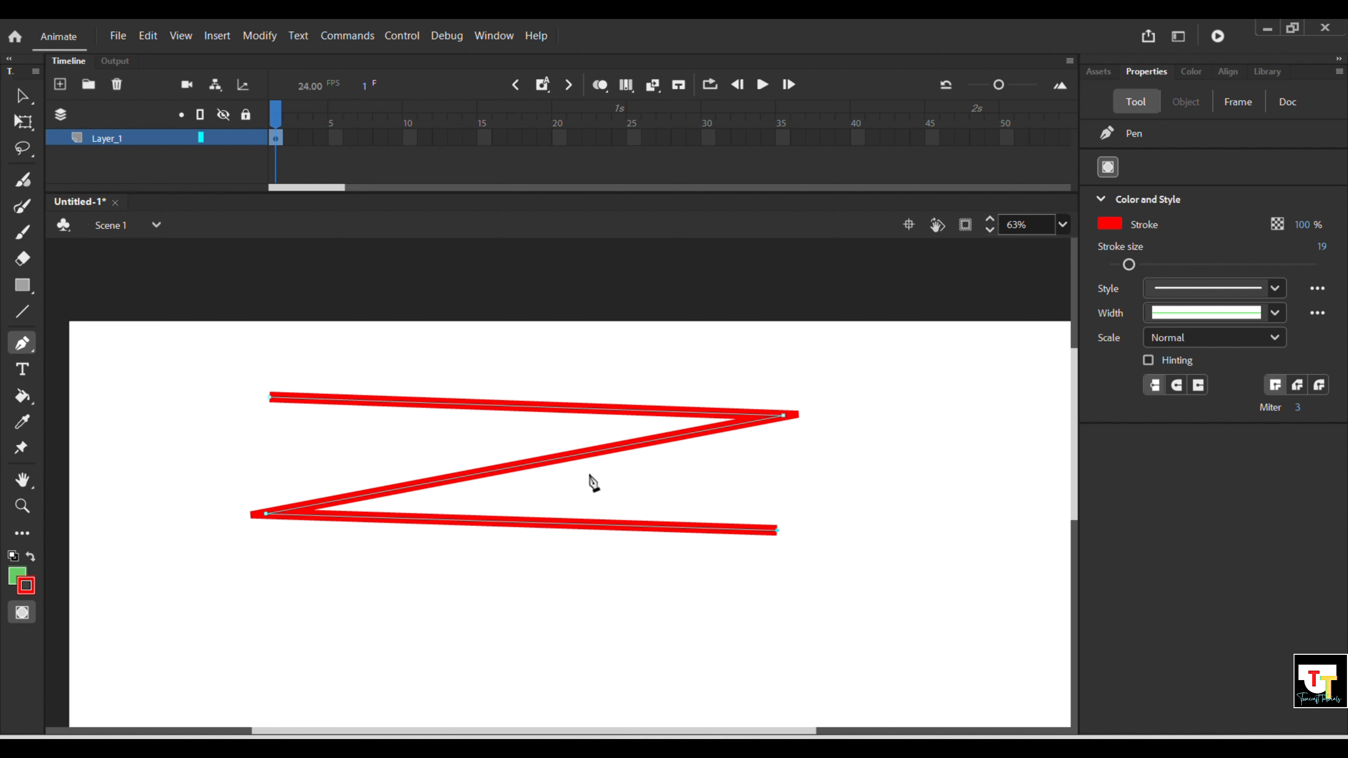
Step: Undo all segments of the Z-shaped path
{"action": "key", "text": "ctrl+z"}
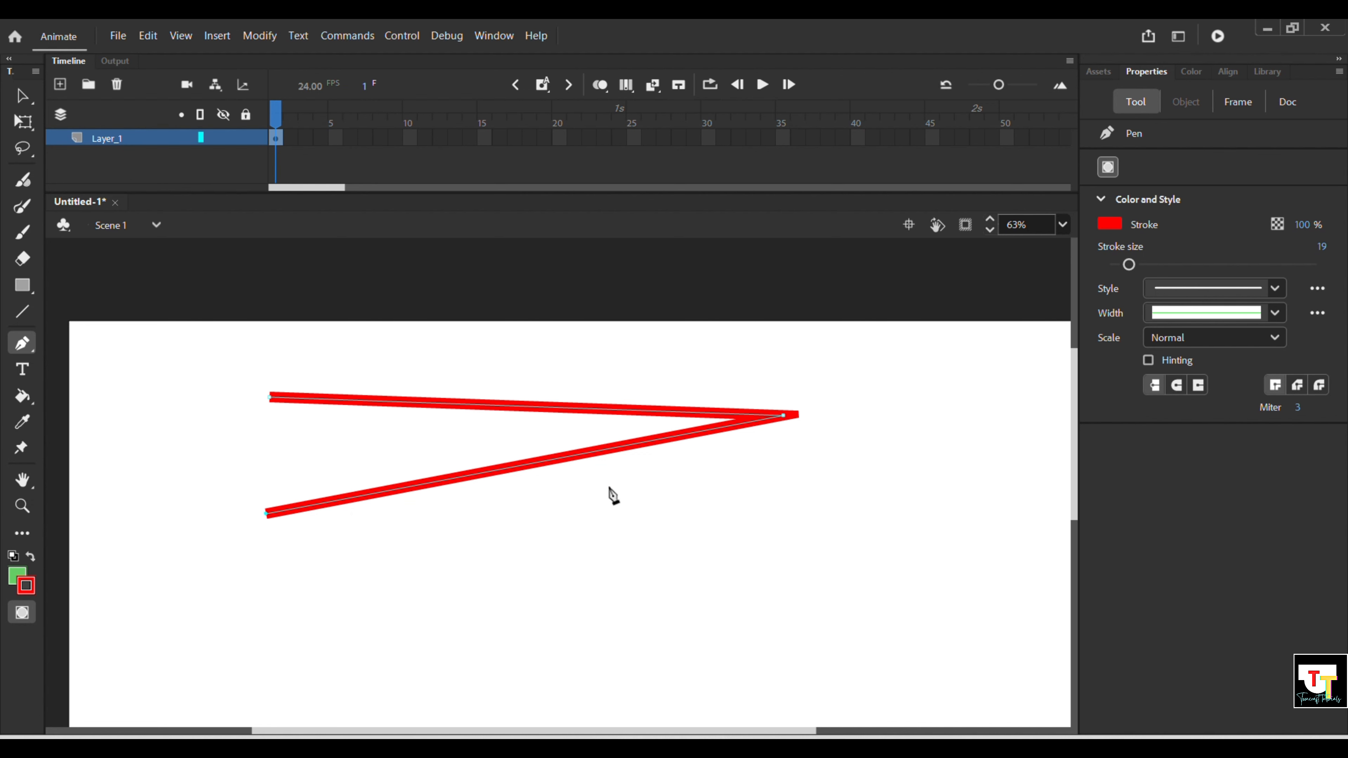
{"action": "key", "text": "ctrl+z"}
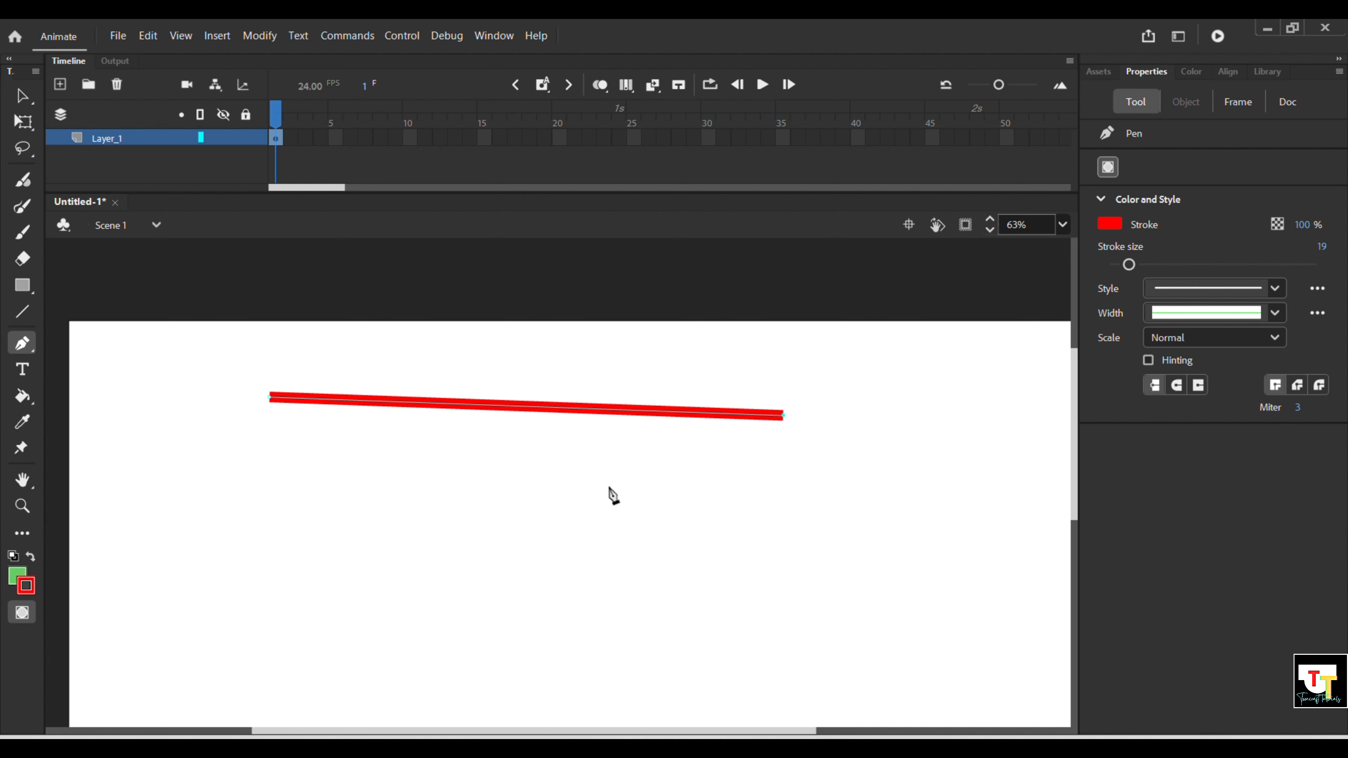
{"action": "key", "text": "ctrl+z"}
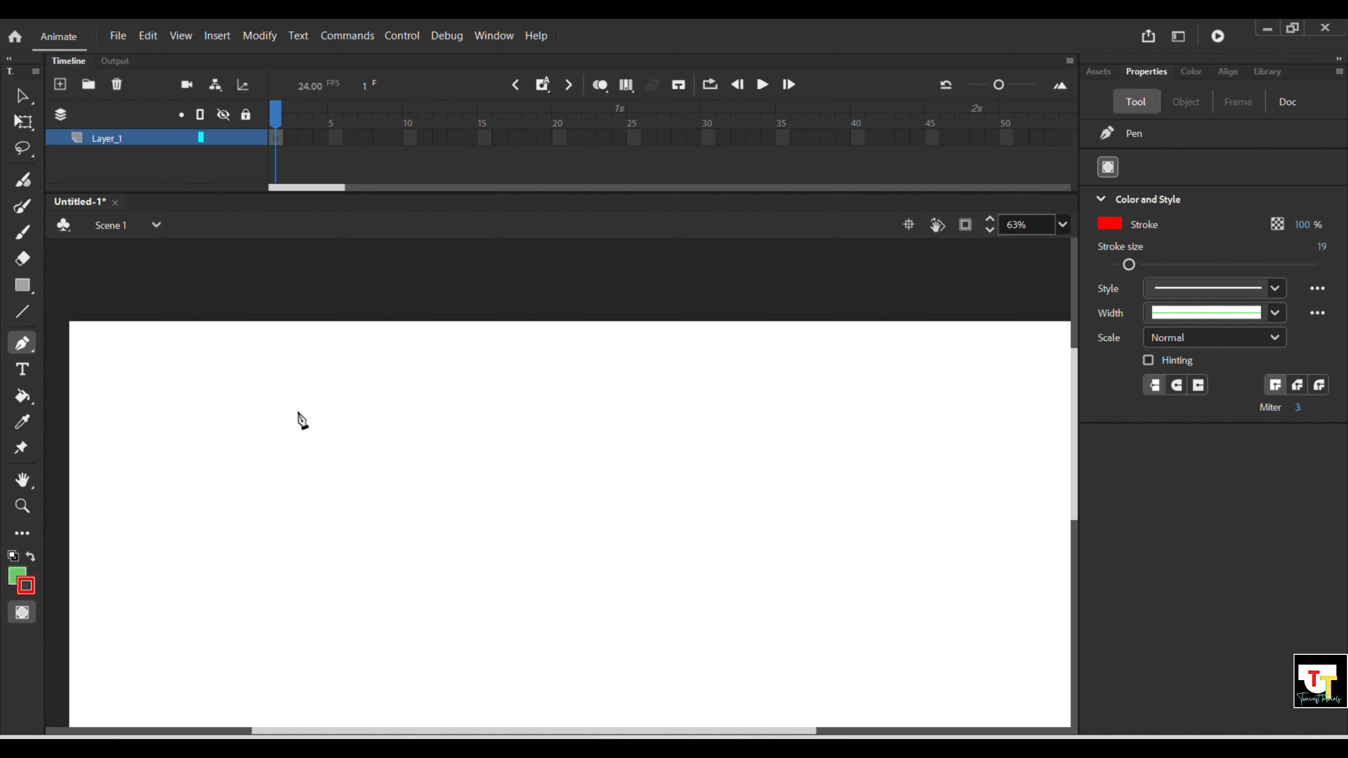
{"action": "key", "text": "ctrl+y"}
{"action": "key", "text": "ctrl+z"}
Step: Draw a long horizontal line and try to continue it from its right endpoint with a diagonal segment going down-left
{"action": "left_click", "coordinate": [291, 436]}
{"action": "left_click", "coordinate": [843, 437]}
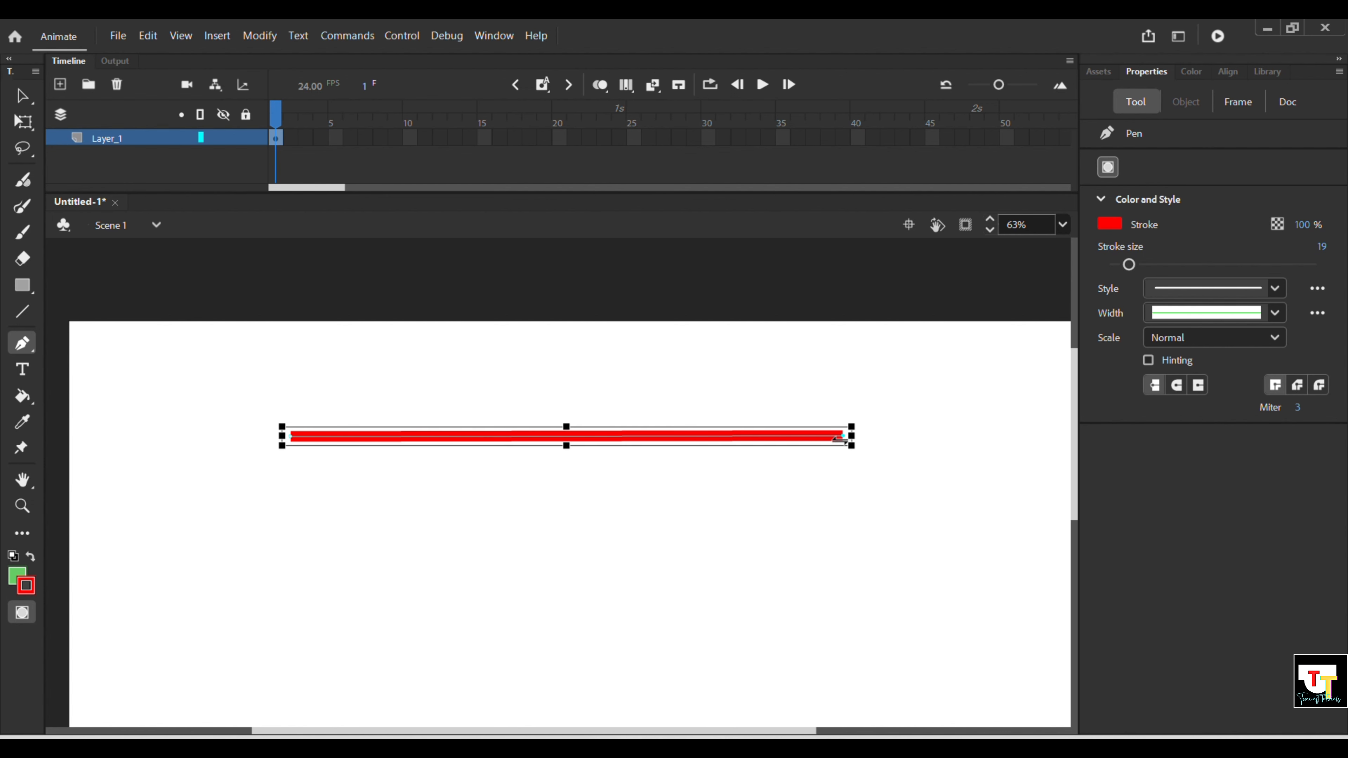
{"action": "scroll", "coordinate": [837, 436], "scroll_direction": "up", "scroll_amount": 3}
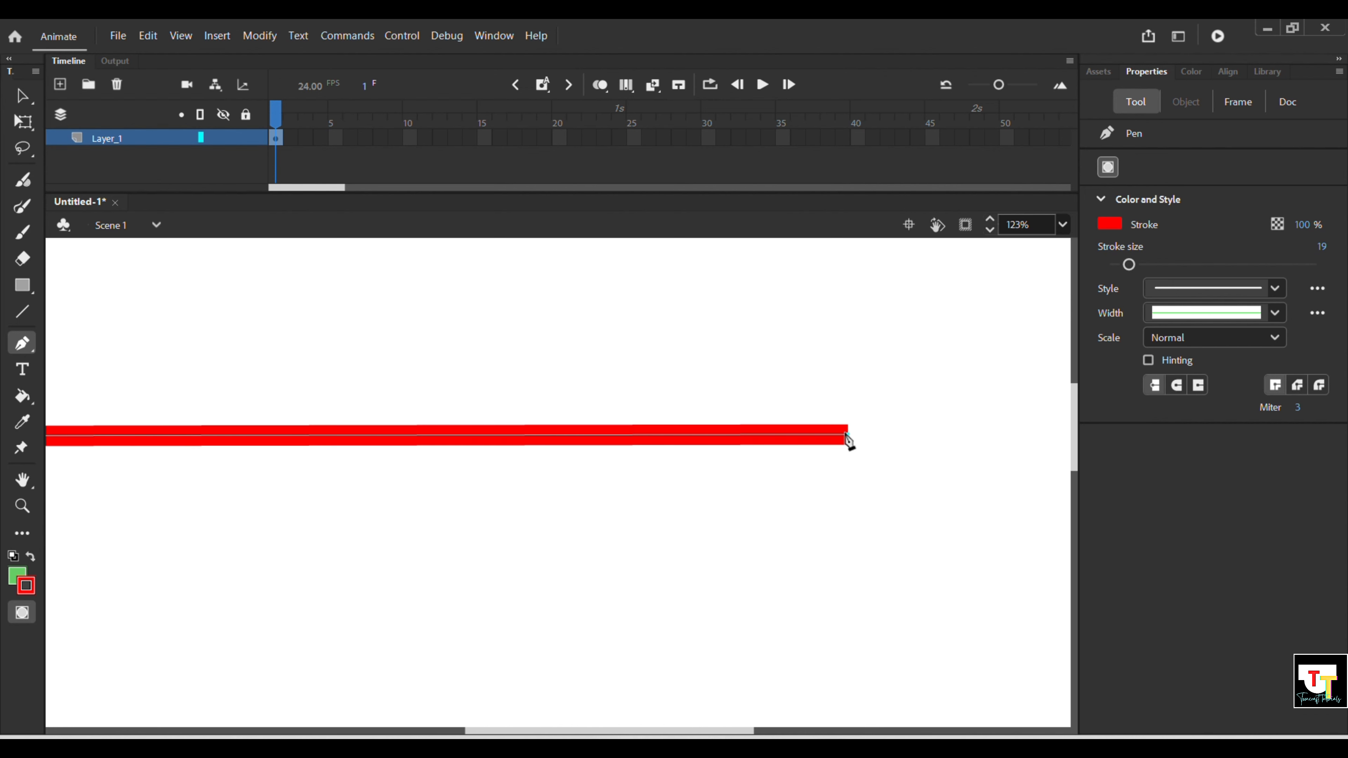
{"action": "left_click", "coordinate": [847, 435]}
{"action": "left_click", "coordinate": [414, 567]}
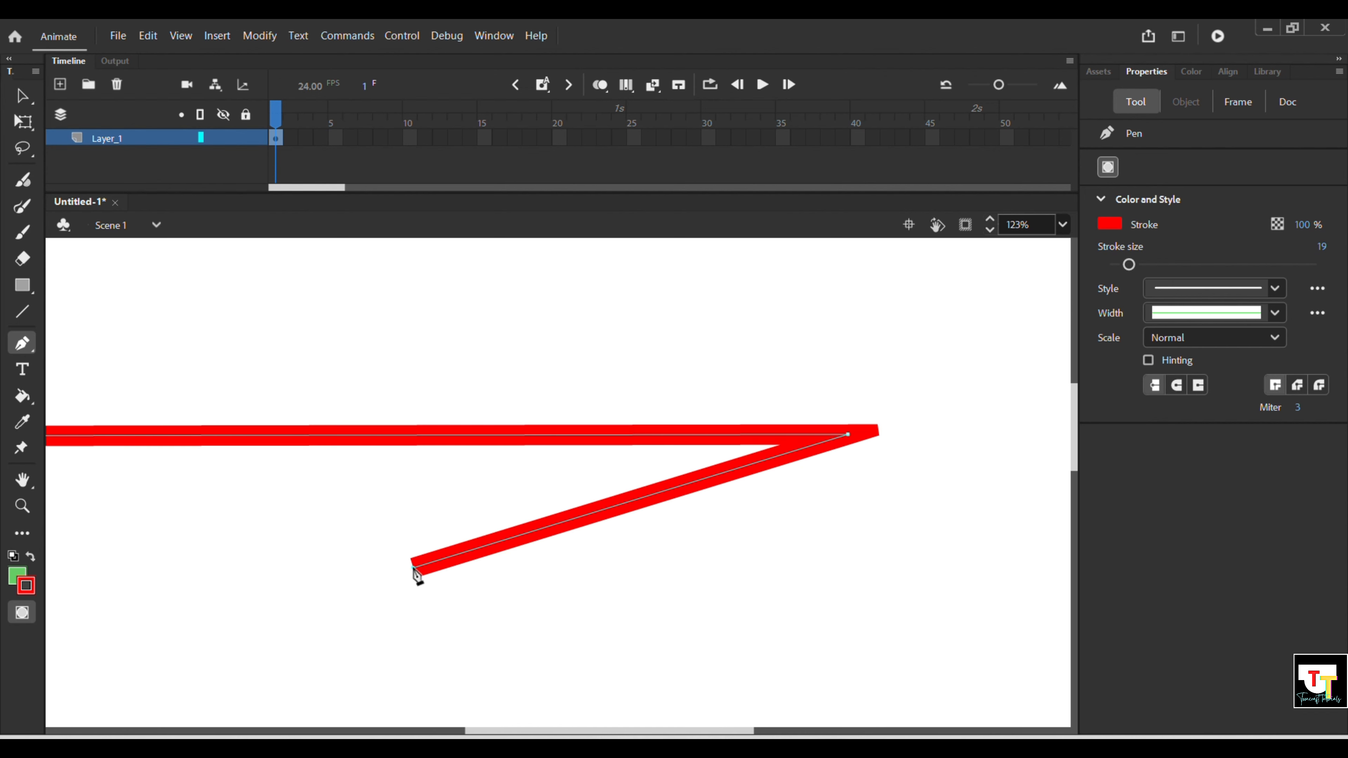
{"action": "key", "text": "ctrl+z"}
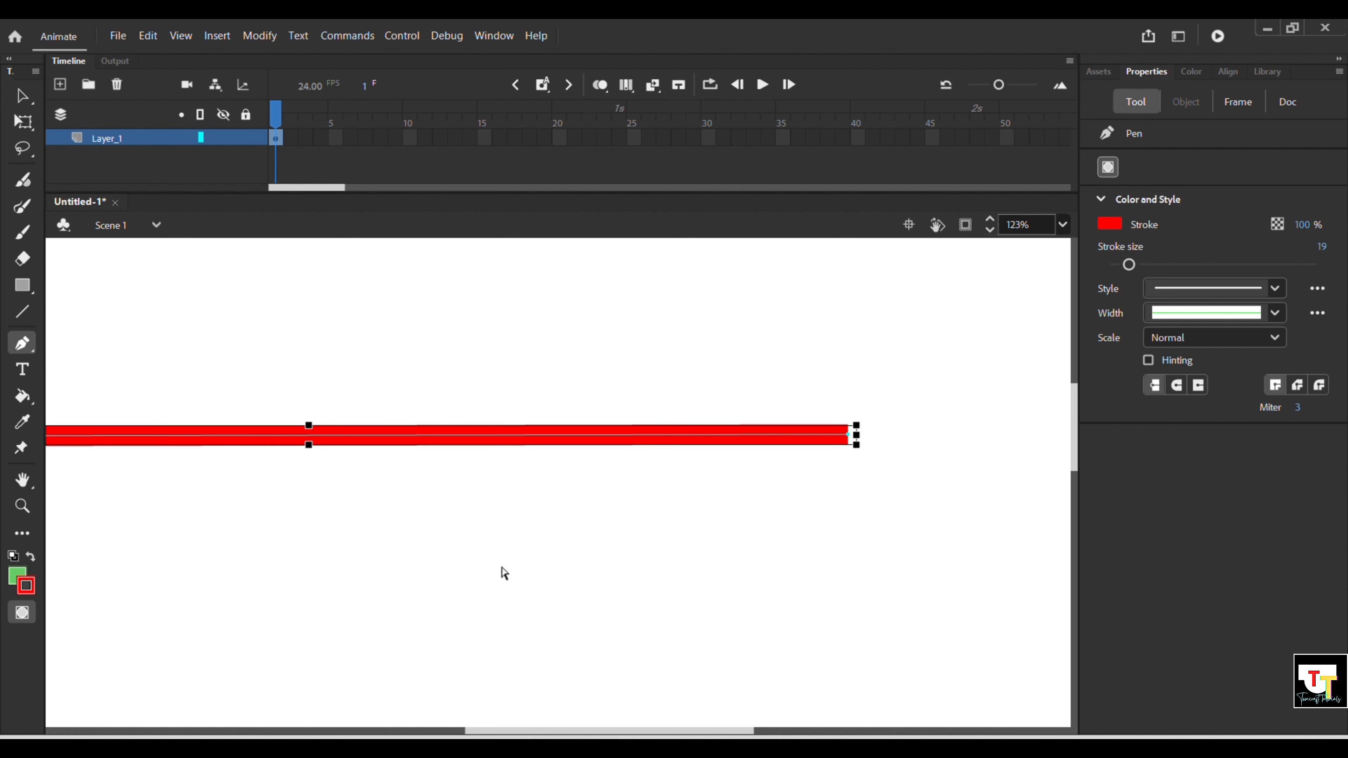
Step: Draw a short horizontal line below the long one as a separate path, not connected to it
{"action": "left_click", "coordinate": [488, 552]}
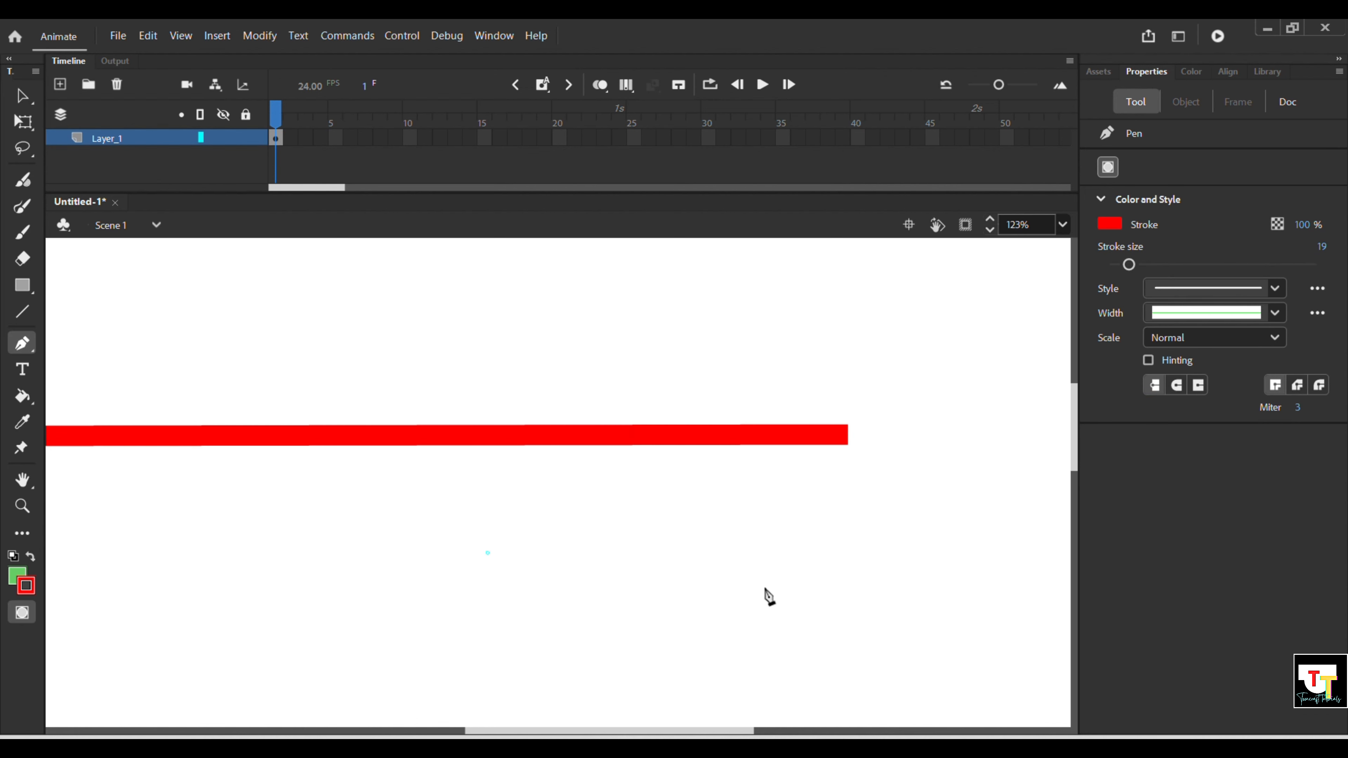
{"action": "left_click", "coordinate": [762, 553]}
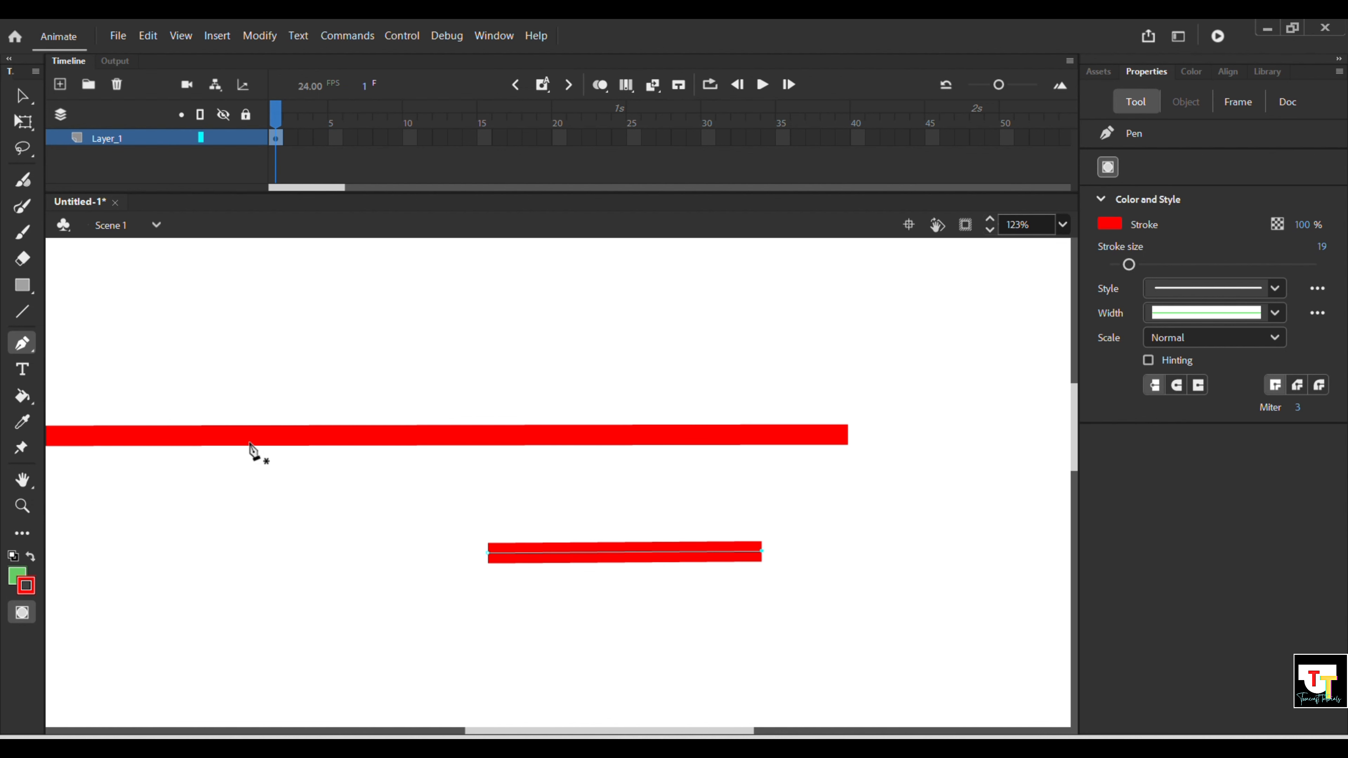
{"action": "left_click", "coordinate": [30, 350]}
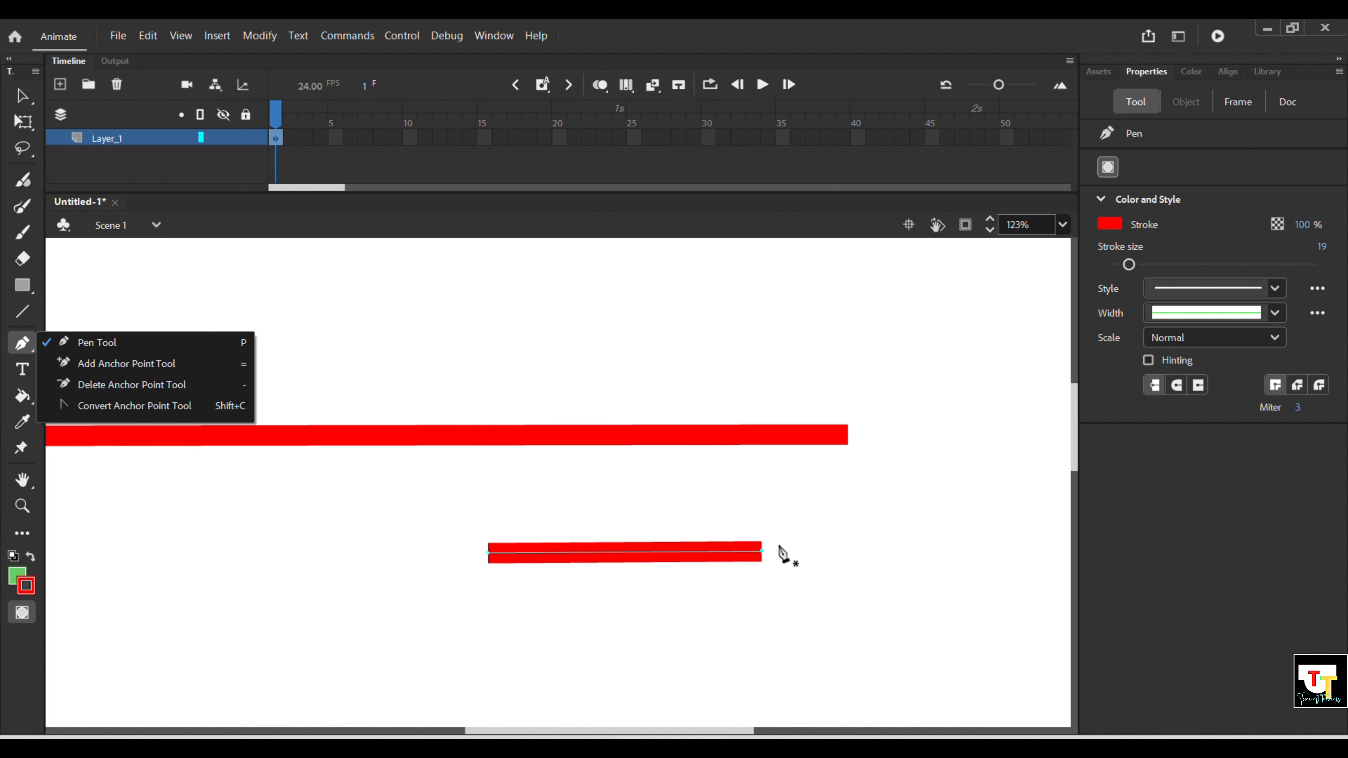
{"action": "left_click", "coordinate": [765, 559]}
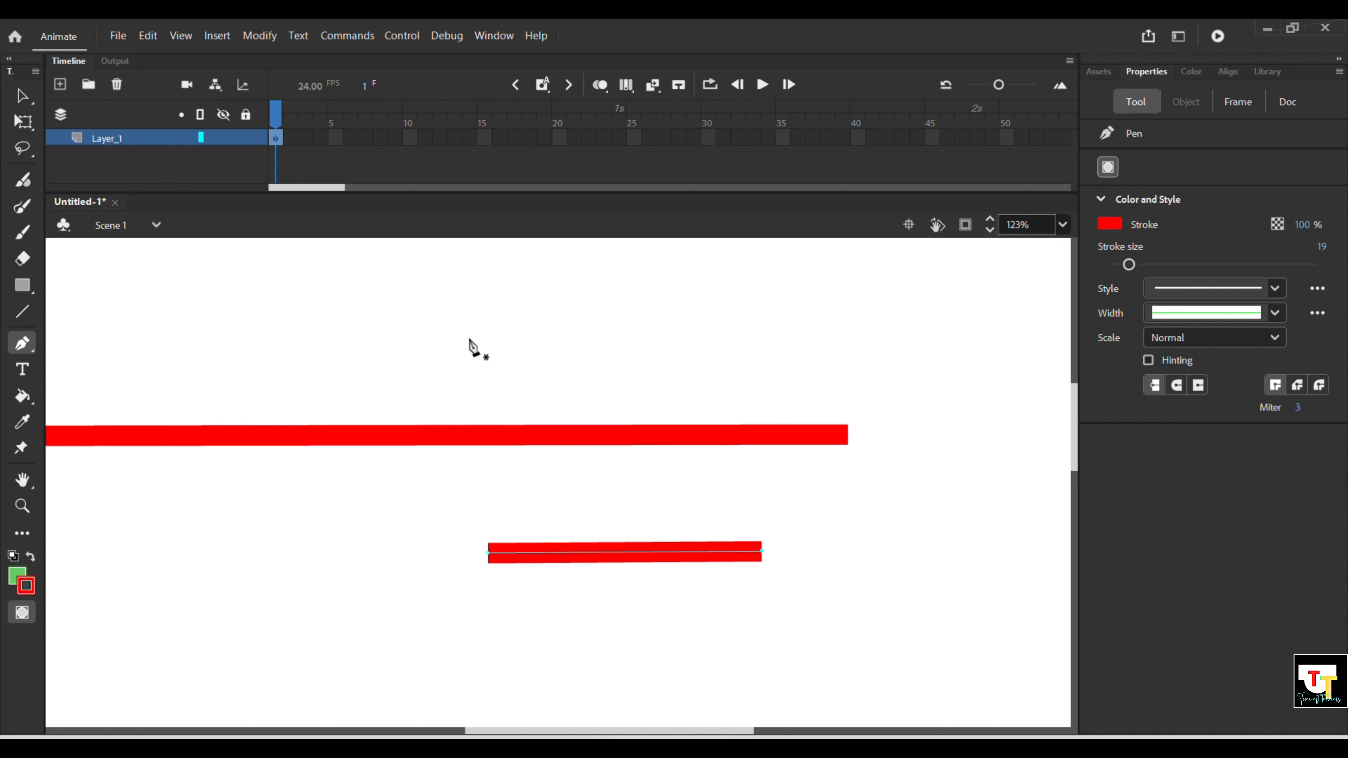
Step: Draw a short horizontal line above the long one and a separate diagonal line to the upper right of its end
{"action": "left_click", "coordinate": [389, 304]}
{"action": "left_click", "coordinate": [717, 304]}
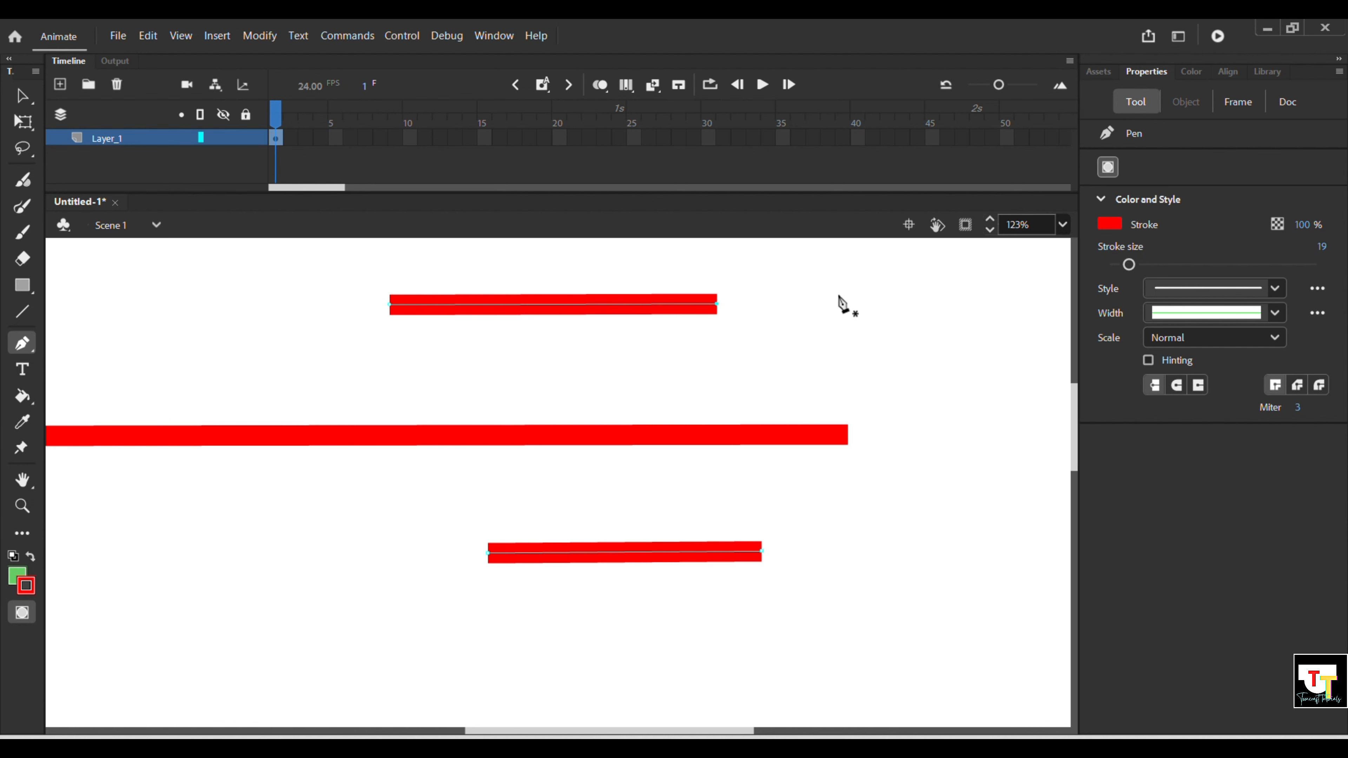
{"action": "left_click", "coordinate": [825, 297]}
{"action": "left_click", "coordinate": [923, 410]}
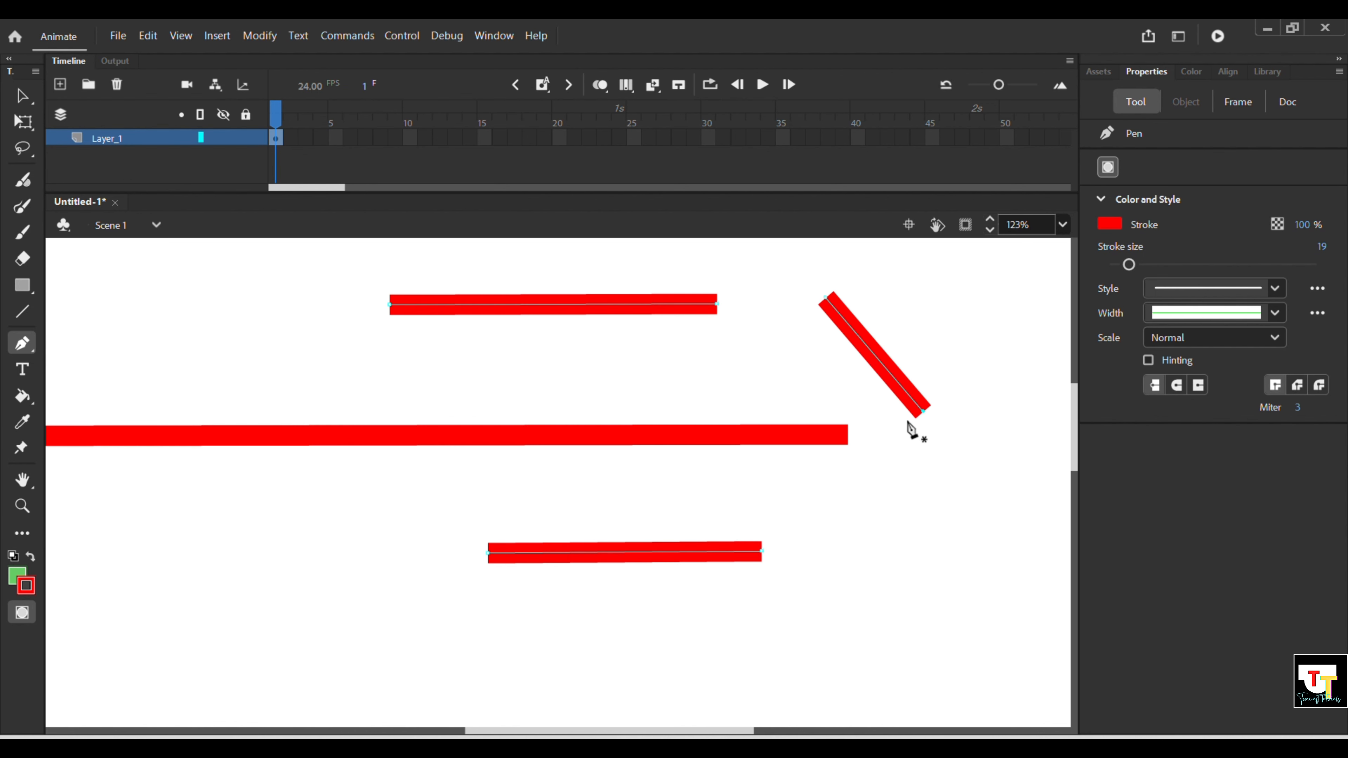
Step: Draw another separate, slightly sloped line below all the existing lines
{"action": "key", "text": "ctrl+a"}
{"action": "scroll", "coordinate": [742, 500], "scroll_direction": "down", "scroll_amount": 5}
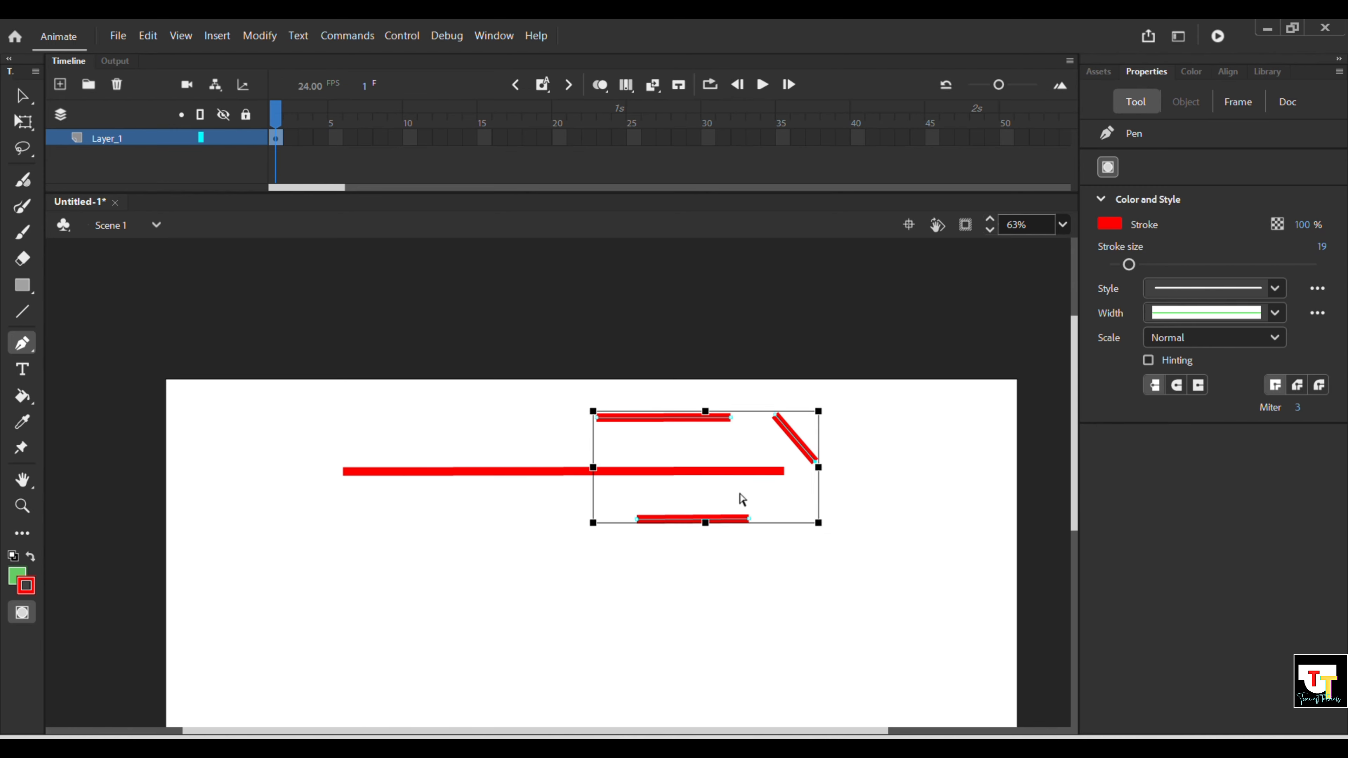
{"action": "key", "text": "ctrl+shift+a"}
{"action": "left_click", "coordinate": [559, 629]}
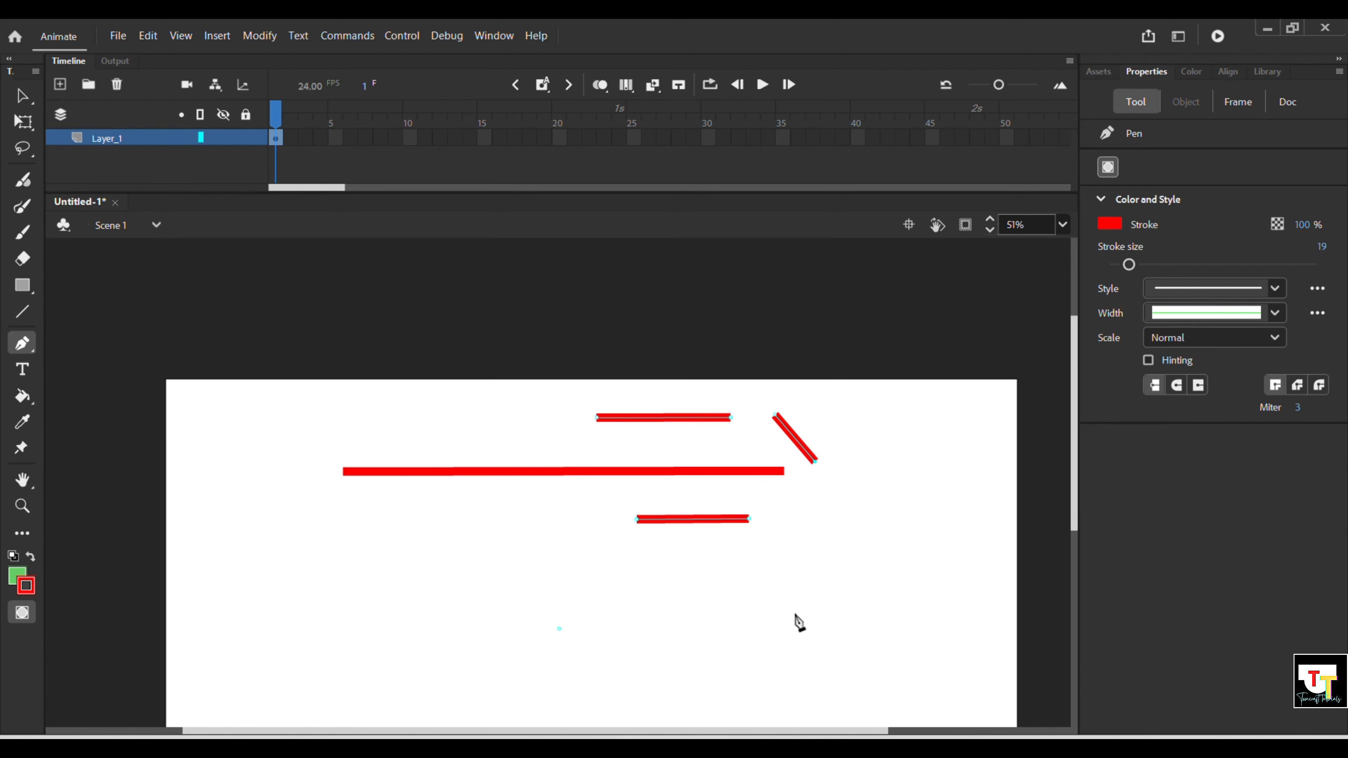
{"action": "left_click", "coordinate": [820, 620]}
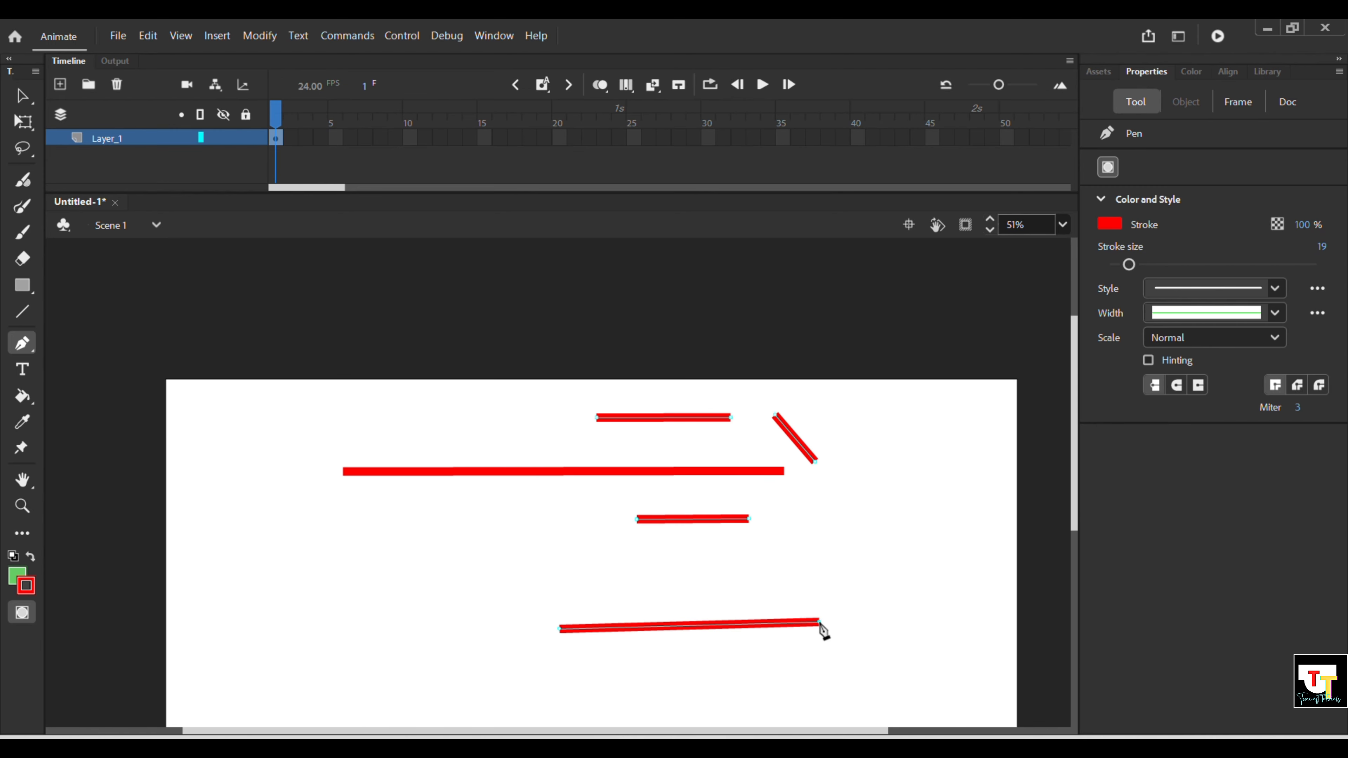
Step: Deselect the paths by picking an empty spot, and delete all lines from the stage
{"action": "key", "text": "ctrl"}
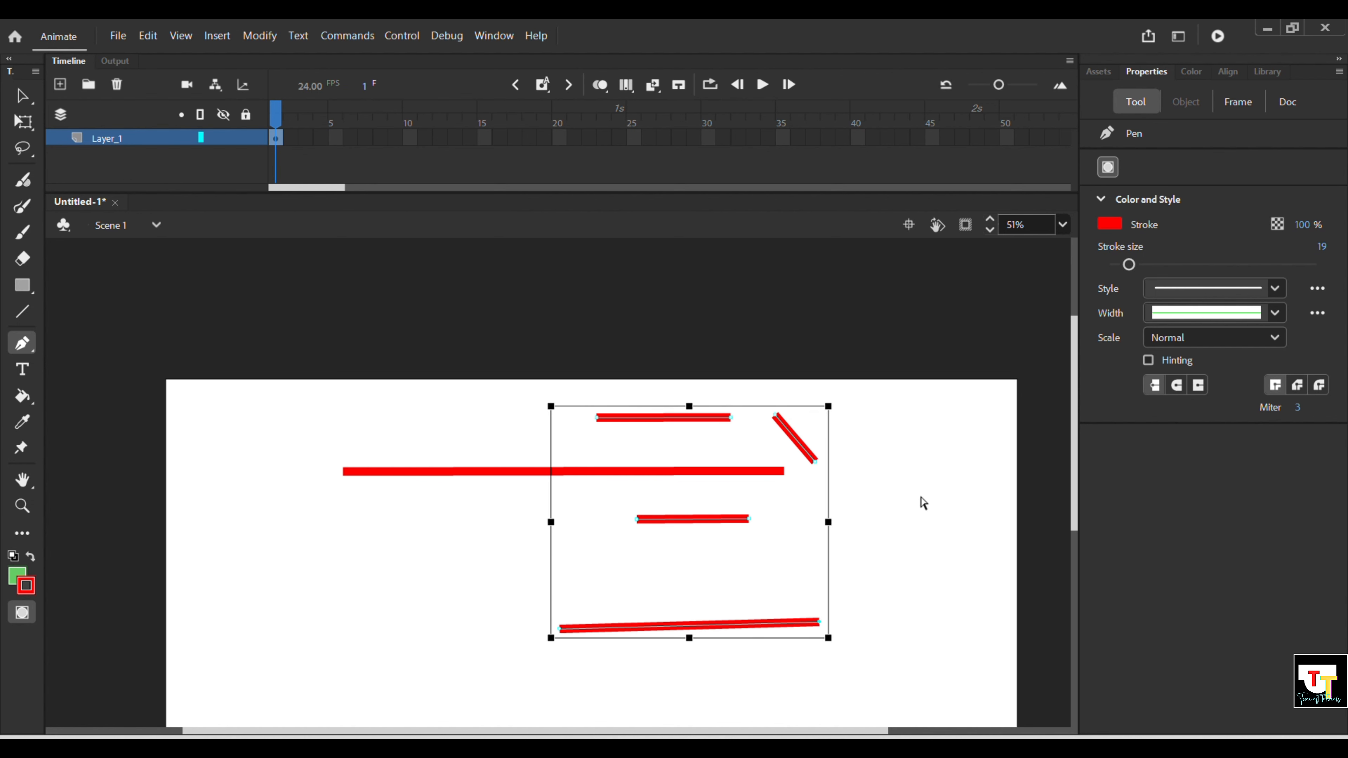
{"action": "left_click", "coordinate": [933, 487], "text": "ctrl"}
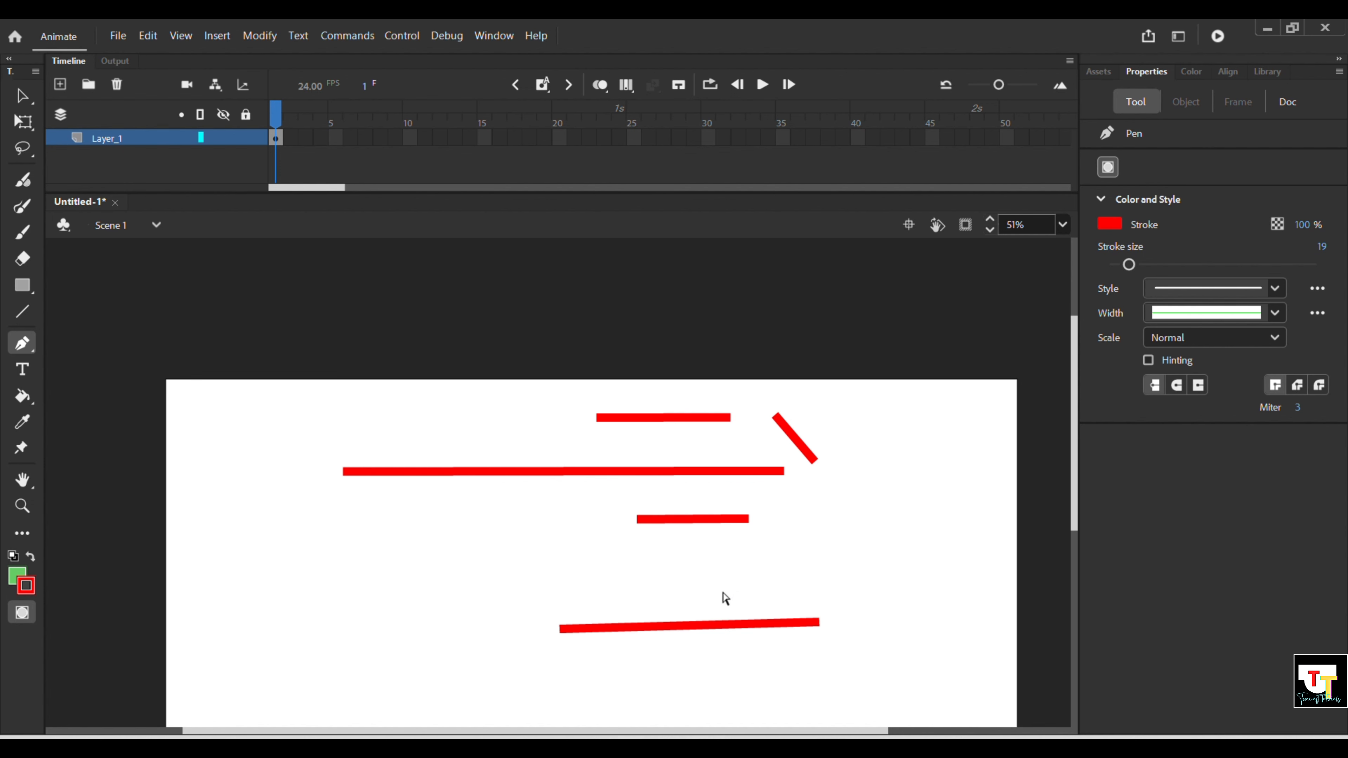
{"action": "key", "text": "ctrl+a"}
{"action": "key", "text": "Delete"}
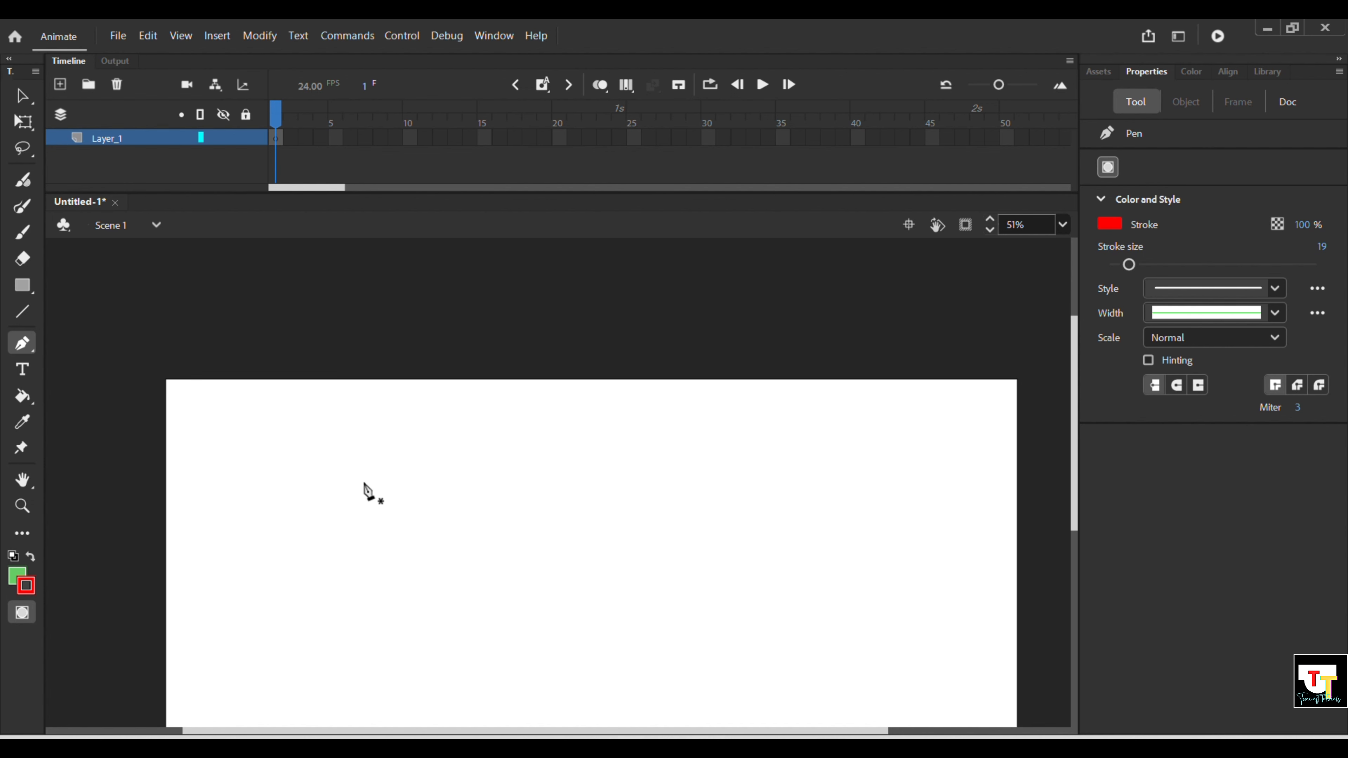
Step: Draw an S-shaped path with three anchor points, arching upward first and dipping downward before rising to its end
{"action": "scroll", "coordinate": [452, 519], "scroll_direction": "up", "scroll_amount": 3}
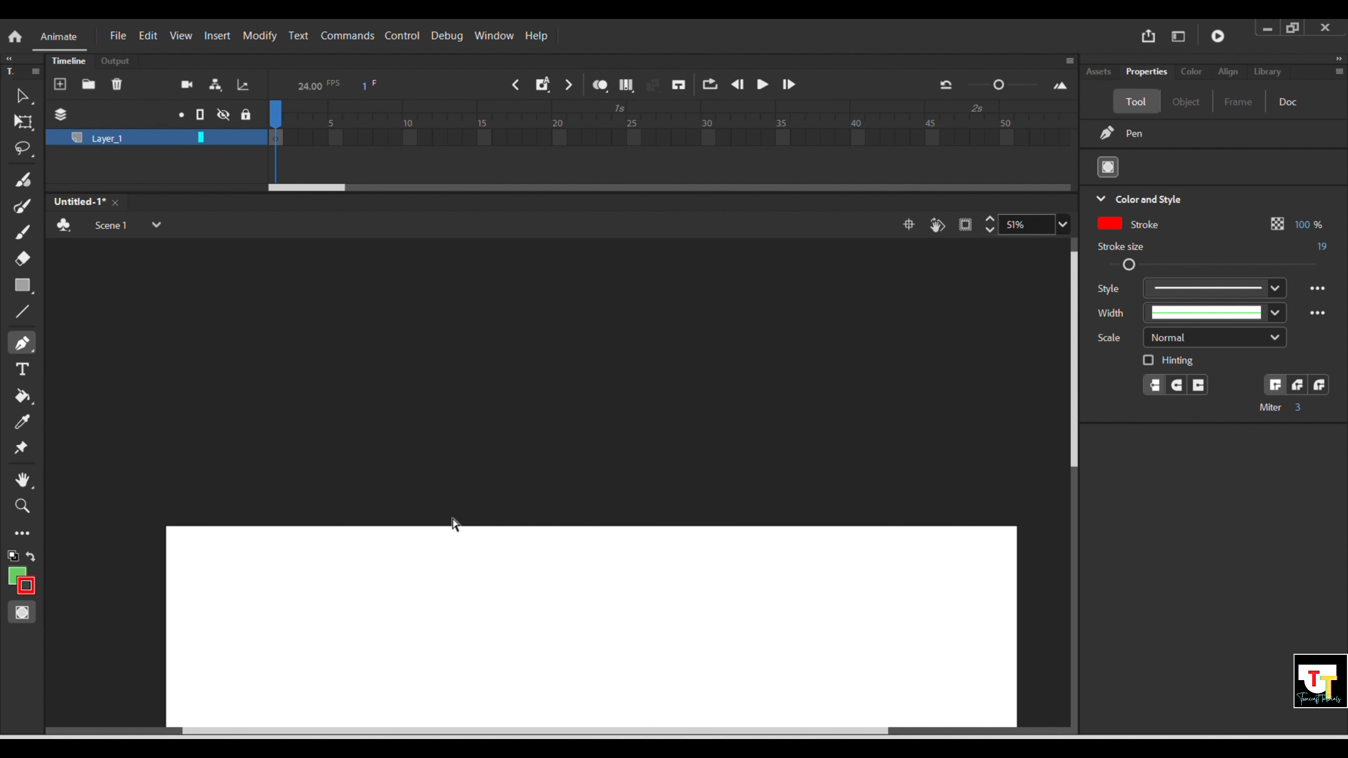
{"action": "scroll", "coordinate": [455, 561], "scroll_direction": "down", "scroll_amount": 6}
{"action": "scroll", "coordinate": [610, 428], "scroll_direction": "up", "scroll_amount": 5}
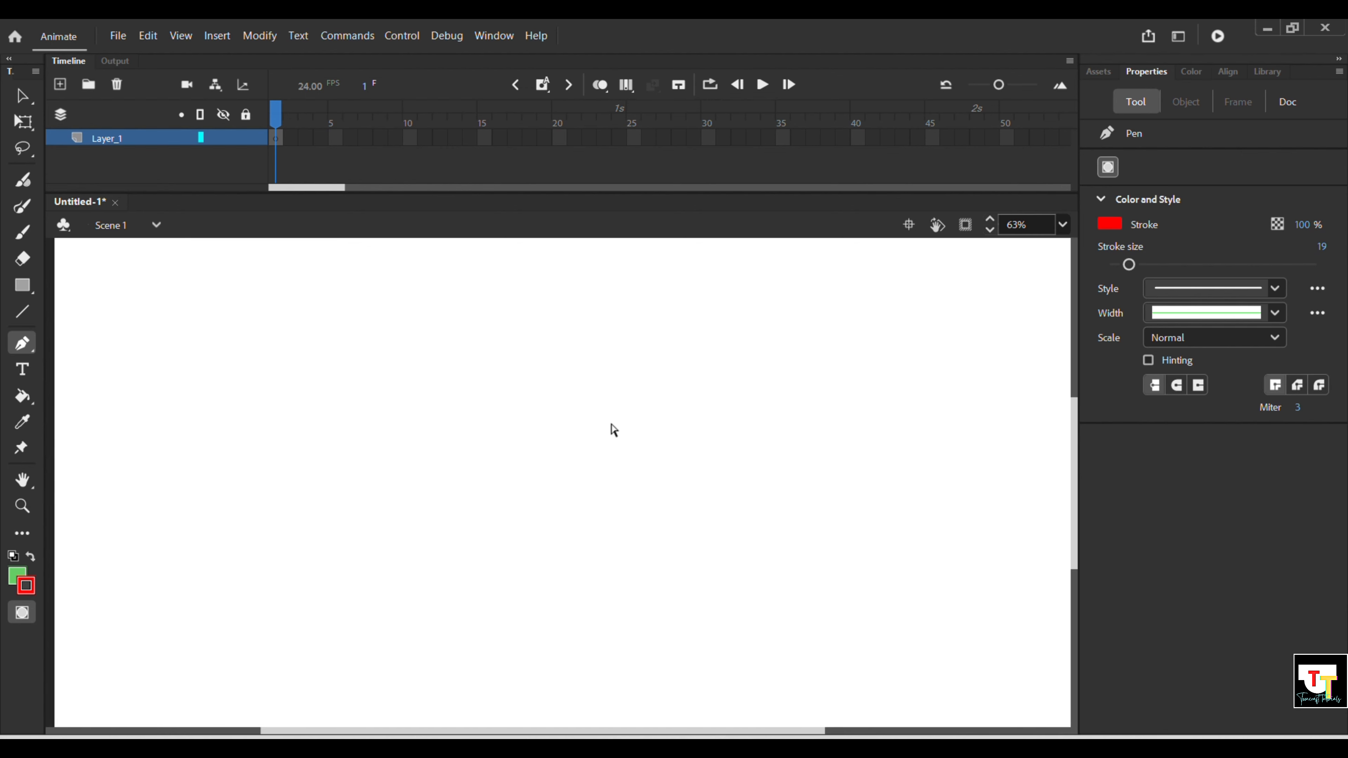
{"action": "left_click", "coordinate": [273, 423]}
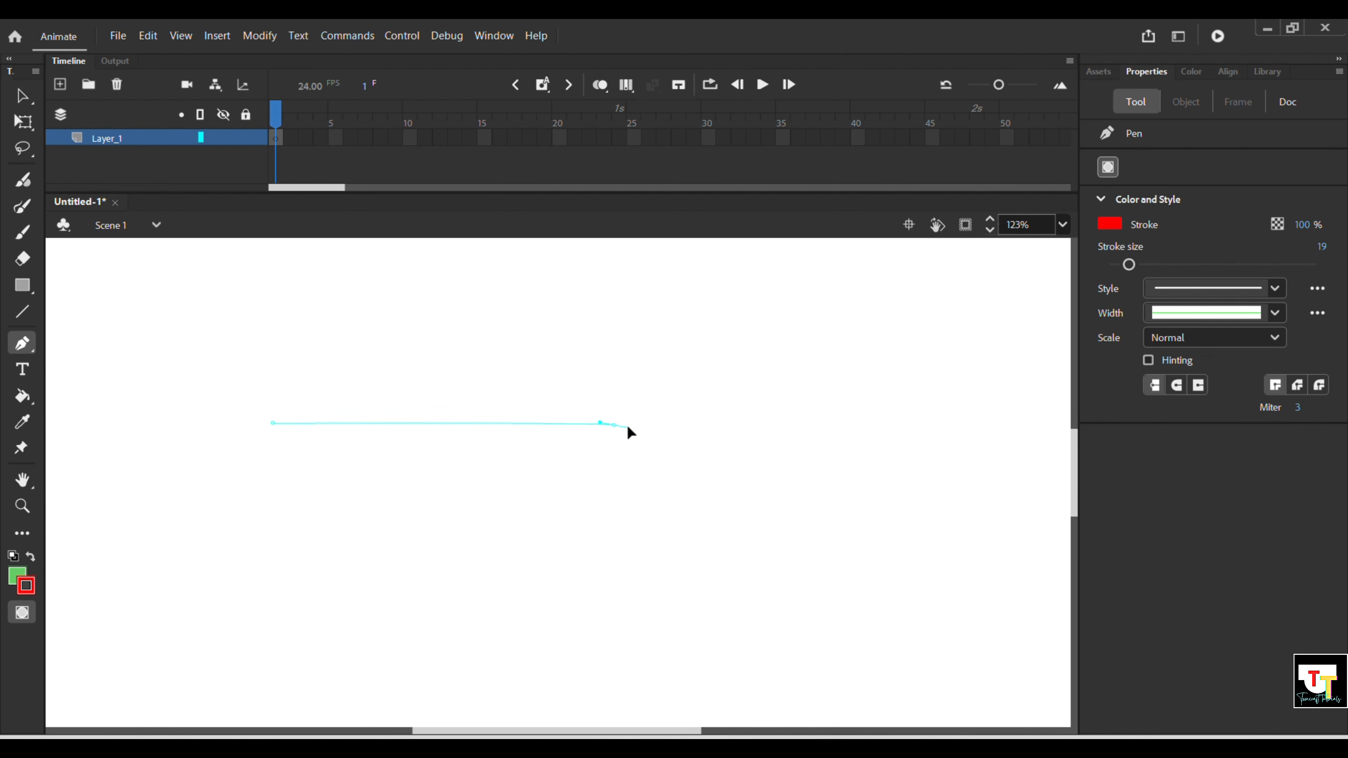
{"action": "mouse_move", "coordinate": [613, 425]}
{"action": "left_mouse_down"}
{"action": "mouse_move", "coordinate": [668, 470]}
{"action": "mouse_move", "coordinate": [731, 494]}
{"action": "mouse_move", "coordinate": [750, 526]}
{"action": "left_mouse_up"}
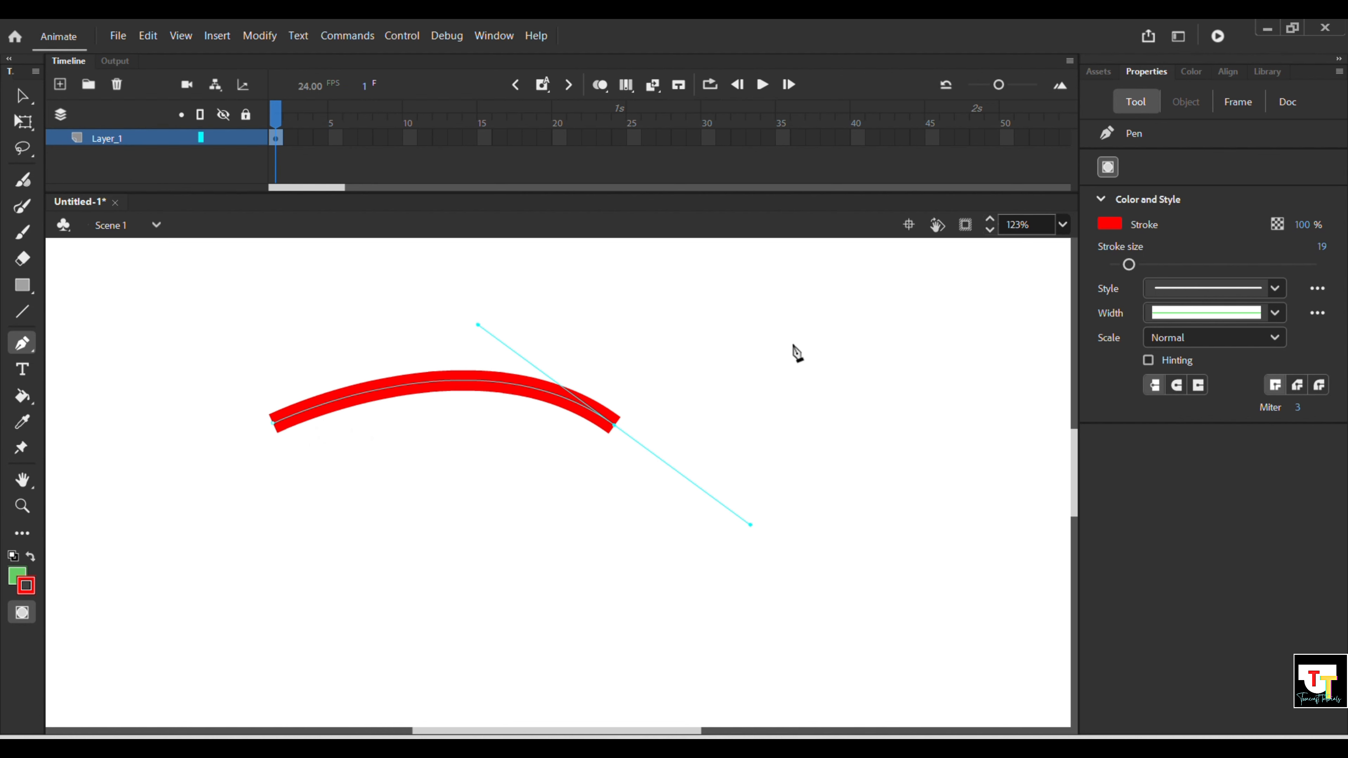
{"action": "left_click_drag", "start_coordinate": [793, 345], "coordinate": [800, 282]}
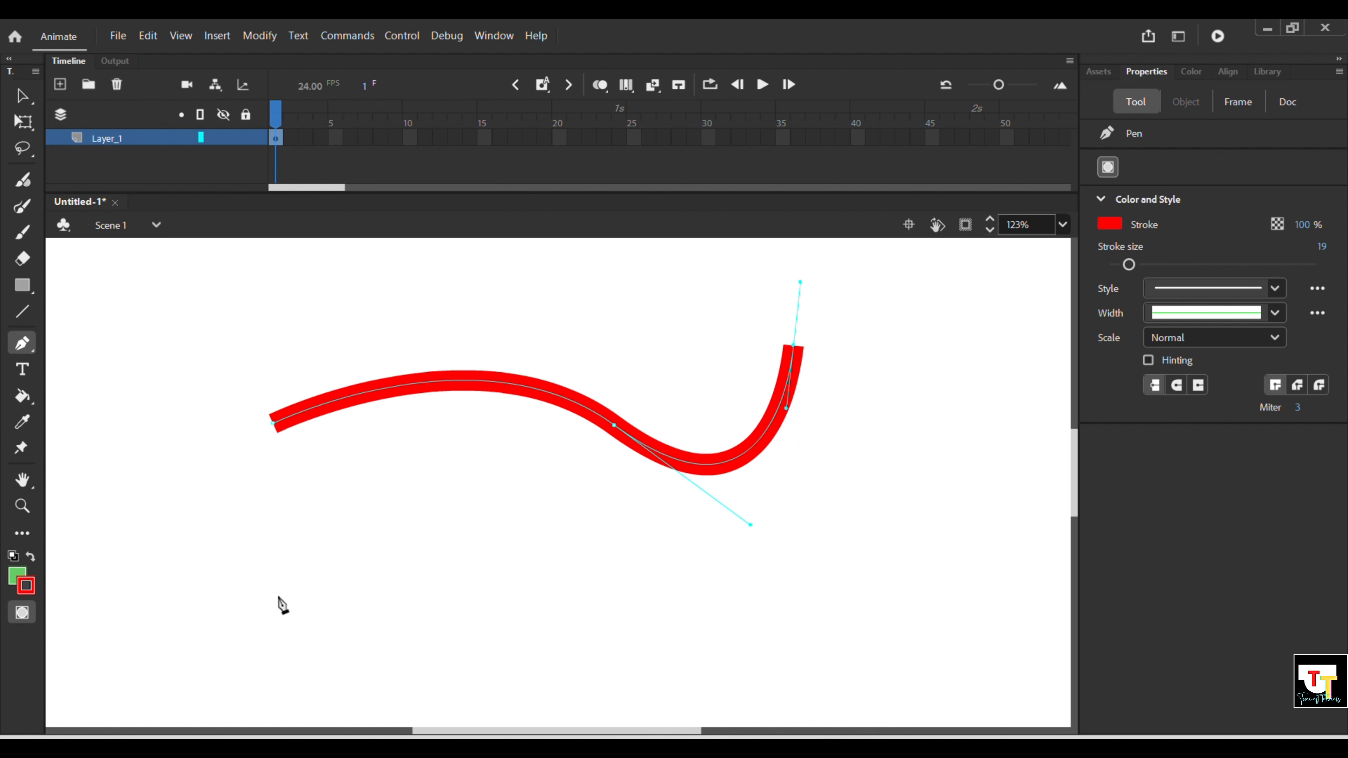
Step: Try drawing a separate arched curve with two anchor points below the S-shaped path, and undo it
{"action": "key", "text": "v"}
{"action": "key", "text": "p"}
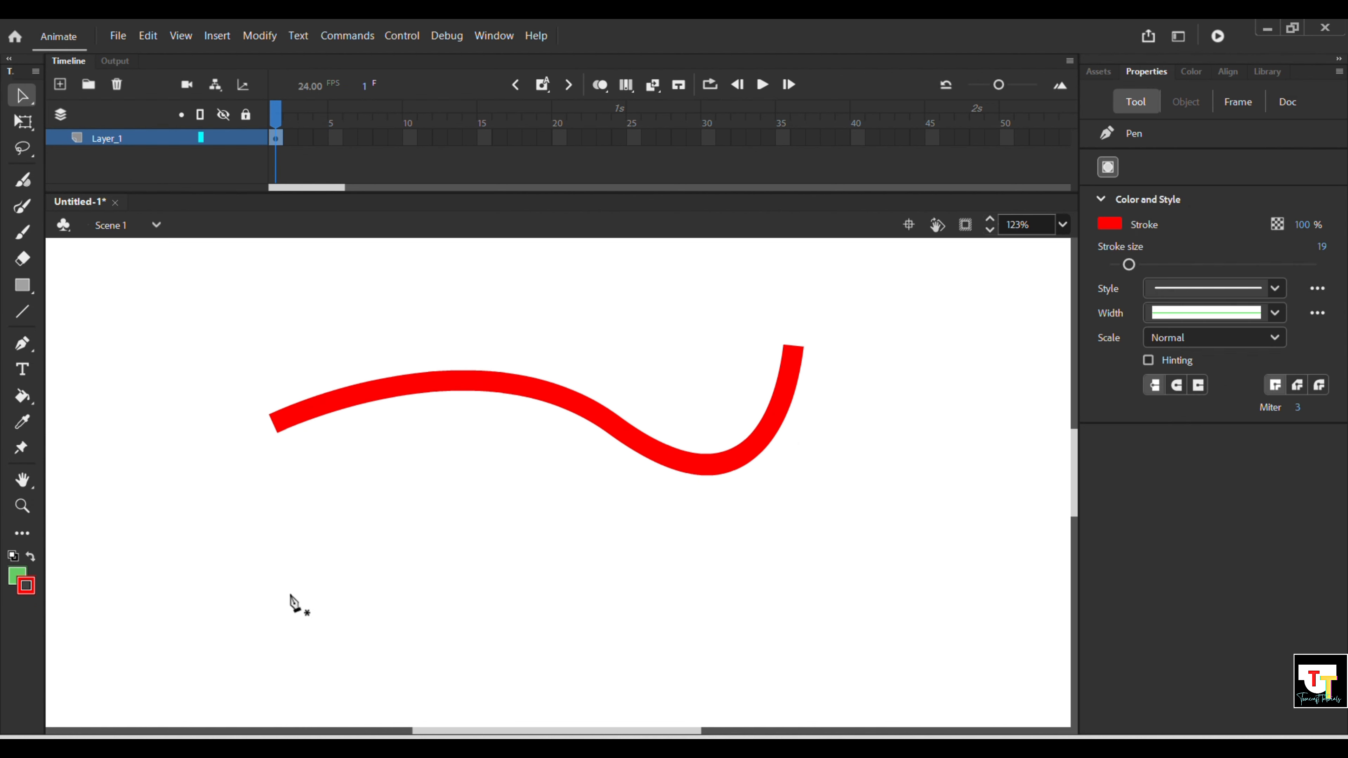
{"action": "left_click", "coordinate": [297, 545]}
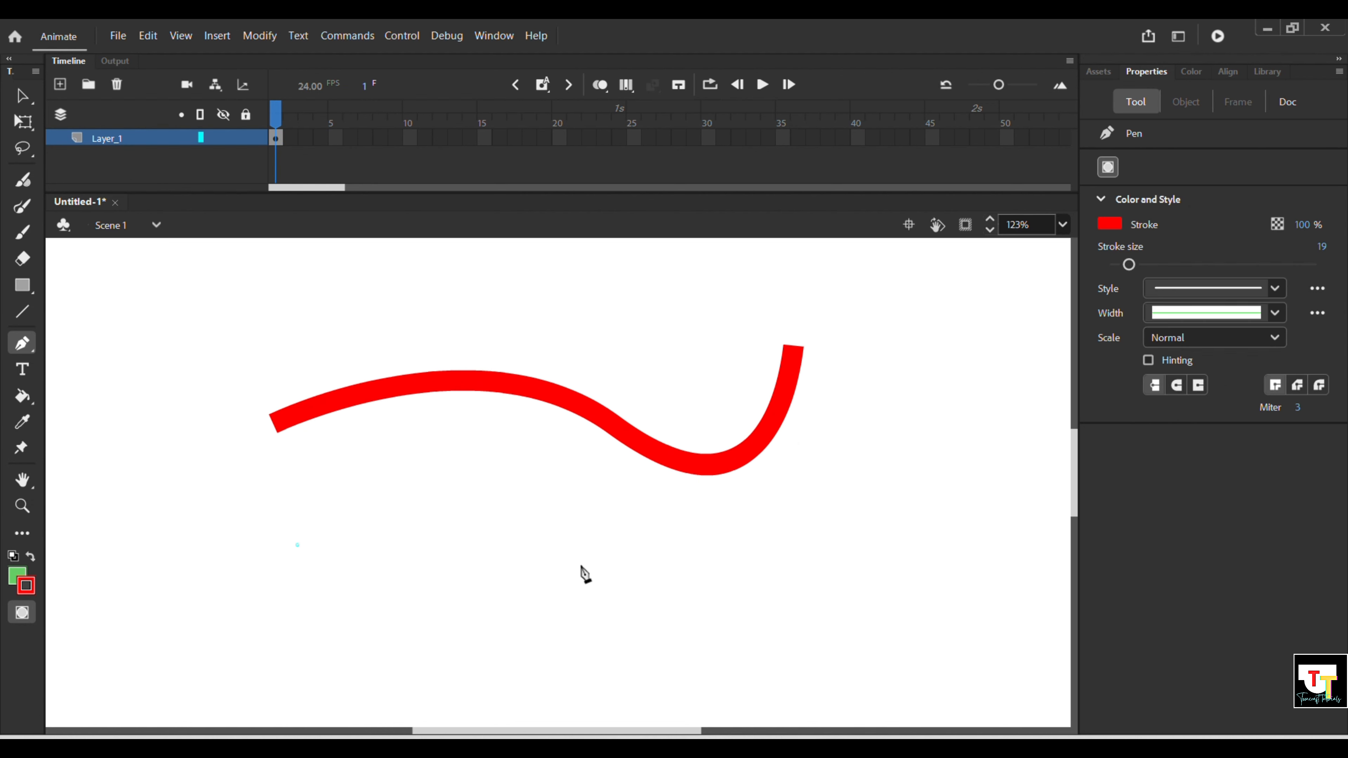
{"action": "left_click_drag", "start_coordinate": [614, 575], "coordinate": [697, 642]}
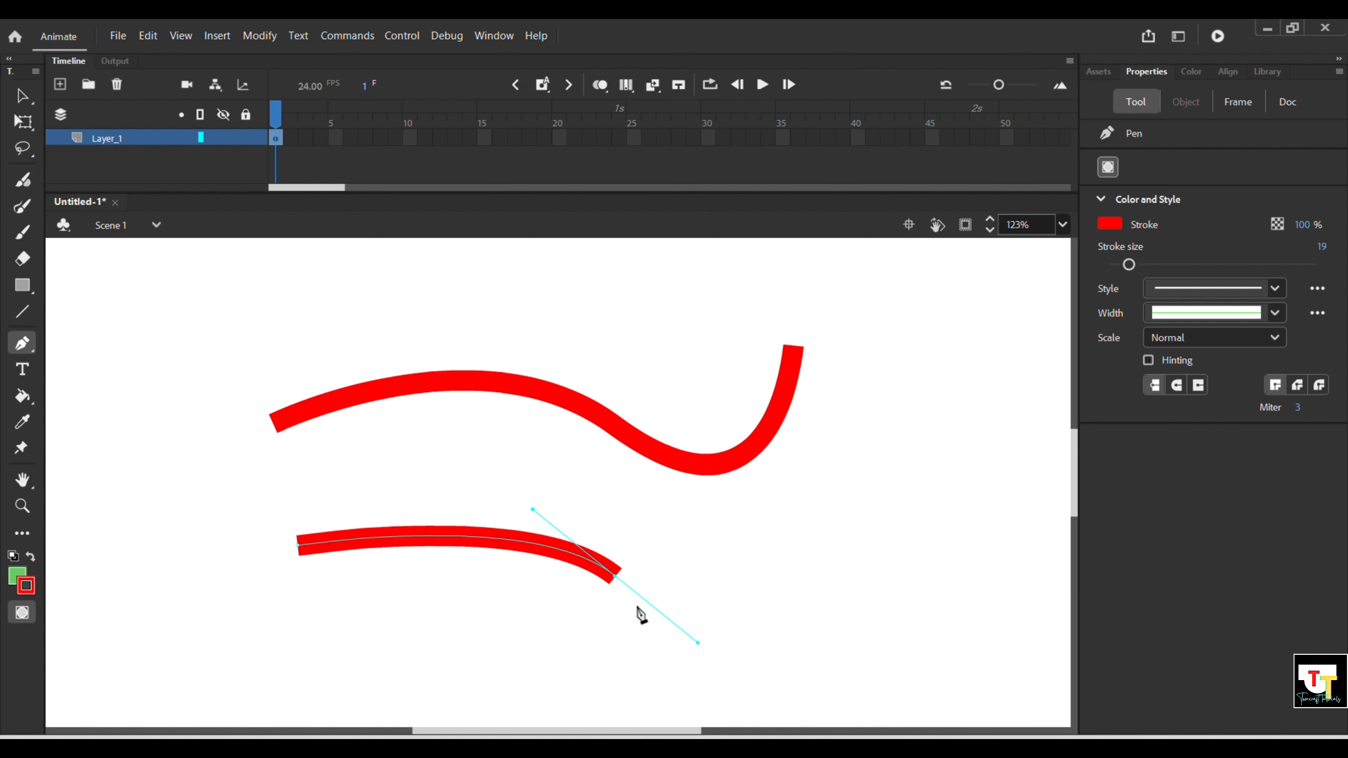
{"action": "left_click", "coordinate": [653, 609], "text": "ctrl"}
{"action": "scroll", "coordinate": [654, 610], "scroll_direction": "up", "scroll_amount": 5}
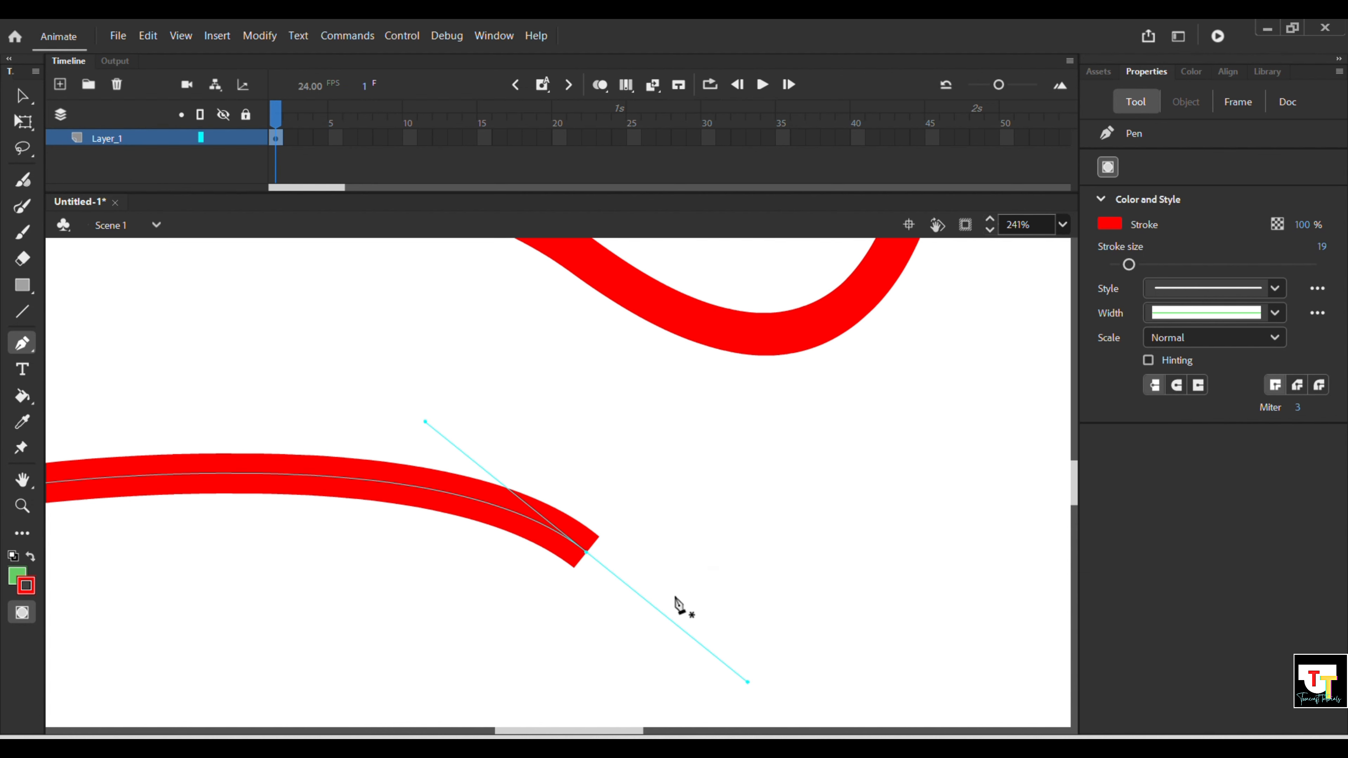
{"action": "key", "text": "ctrl+z"}
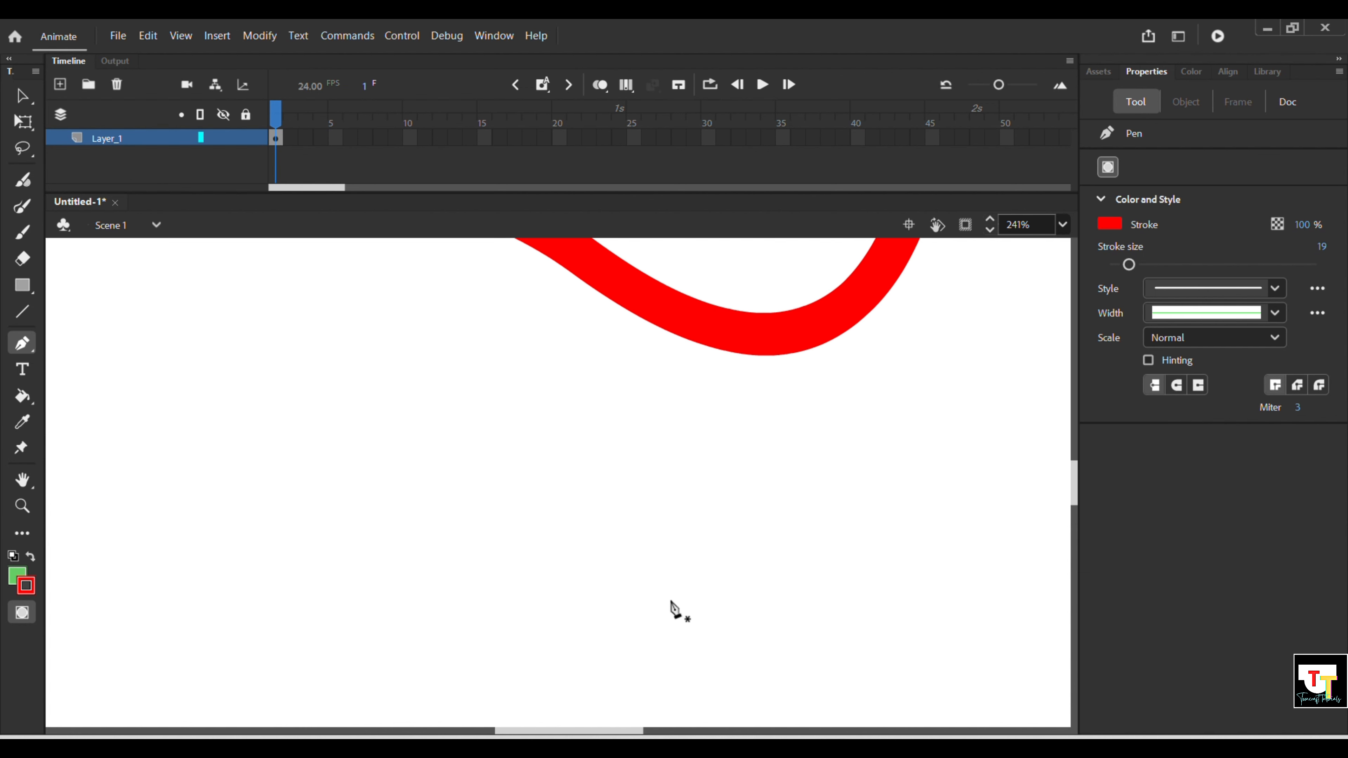
Step: Draw a four-point curved path below the S-shaped one, arching gently, rising sharply, and hooking back over itself
{"action": "left_click", "coordinate": [305, 493]}
{"action": "left_click_drag", "start_coordinate": [665, 499], "coordinate": [796, 566]}
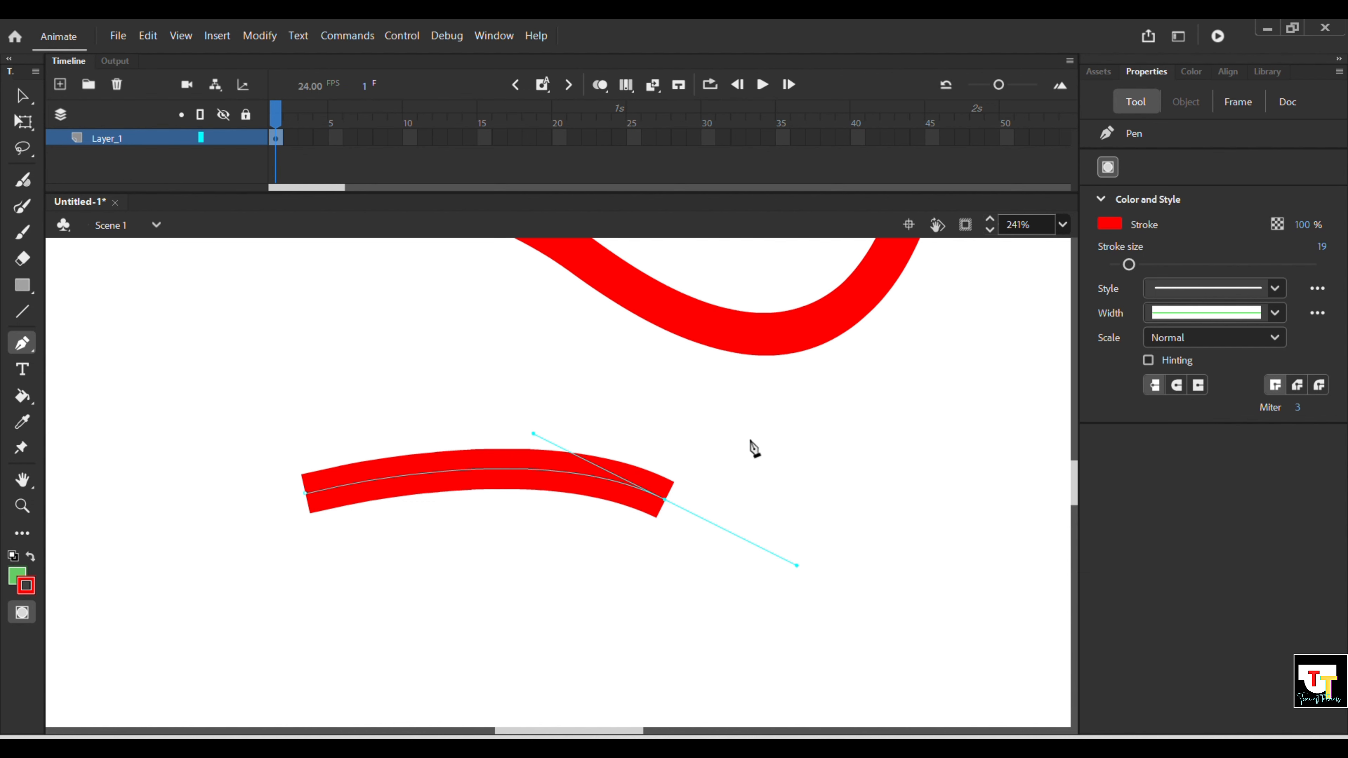
{"action": "mouse_move", "coordinate": [774, 398]}
{"action": "left_mouse_down"}
{"action": "mouse_move", "coordinate": [767, 300]}
{"action": "mouse_move", "coordinate": [754, 271]}
{"action": "mouse_move", "coordinate": [728, 273]}
{"action": "left_mouse_up"}
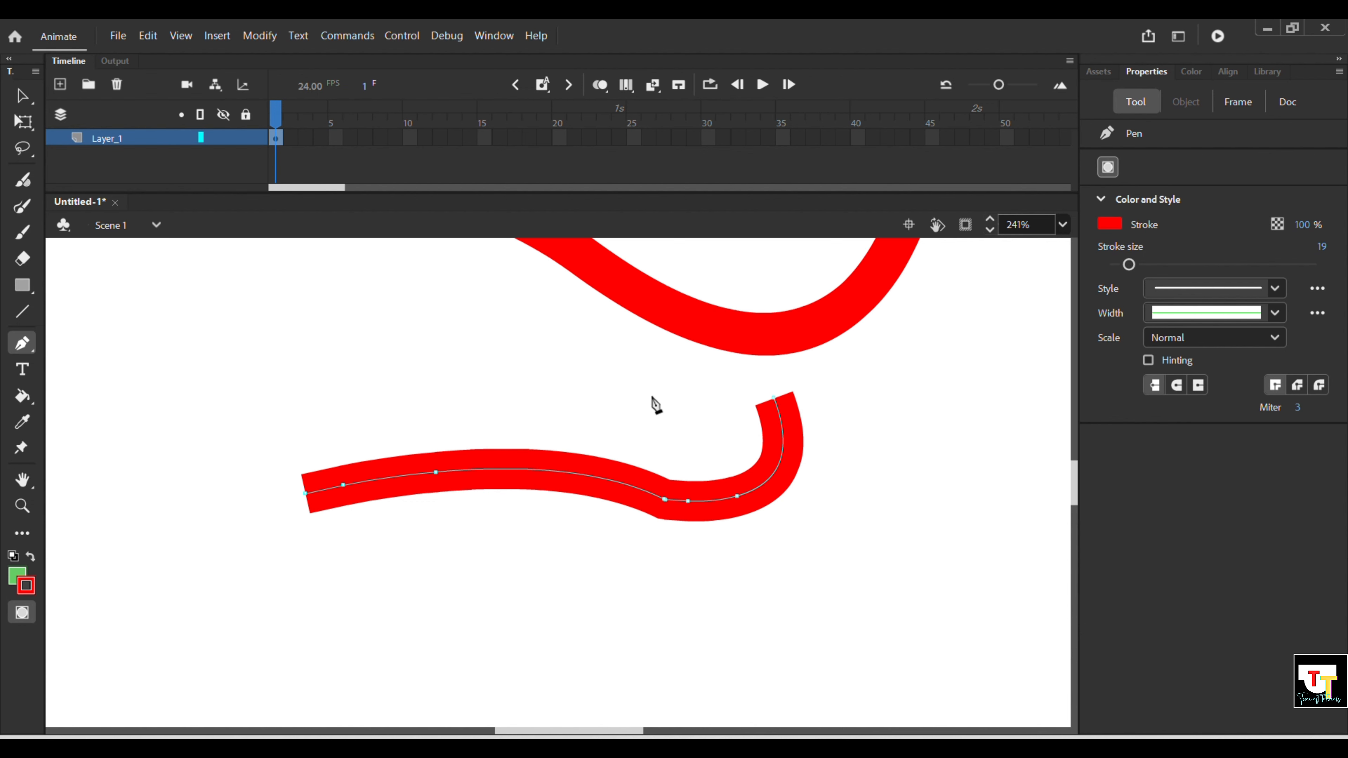
{"action": "left_click_drag", "start_coordinate": [684, 428], "coordinate": [617, 496]}
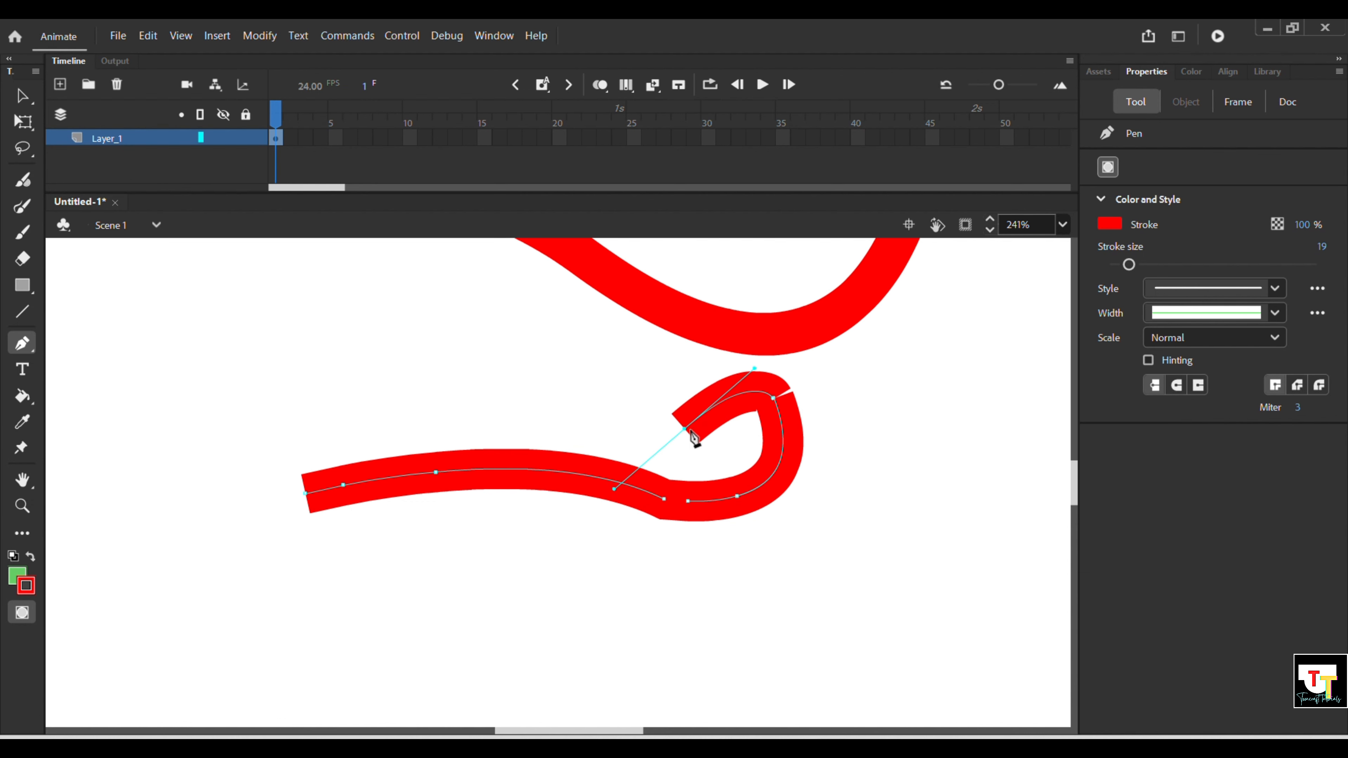
Step: Select all the paths and delete them from the stage
{"action": "scroll", "coordinate": [679, 514], "scroll_direction": "down", "scroll_amount": 5}
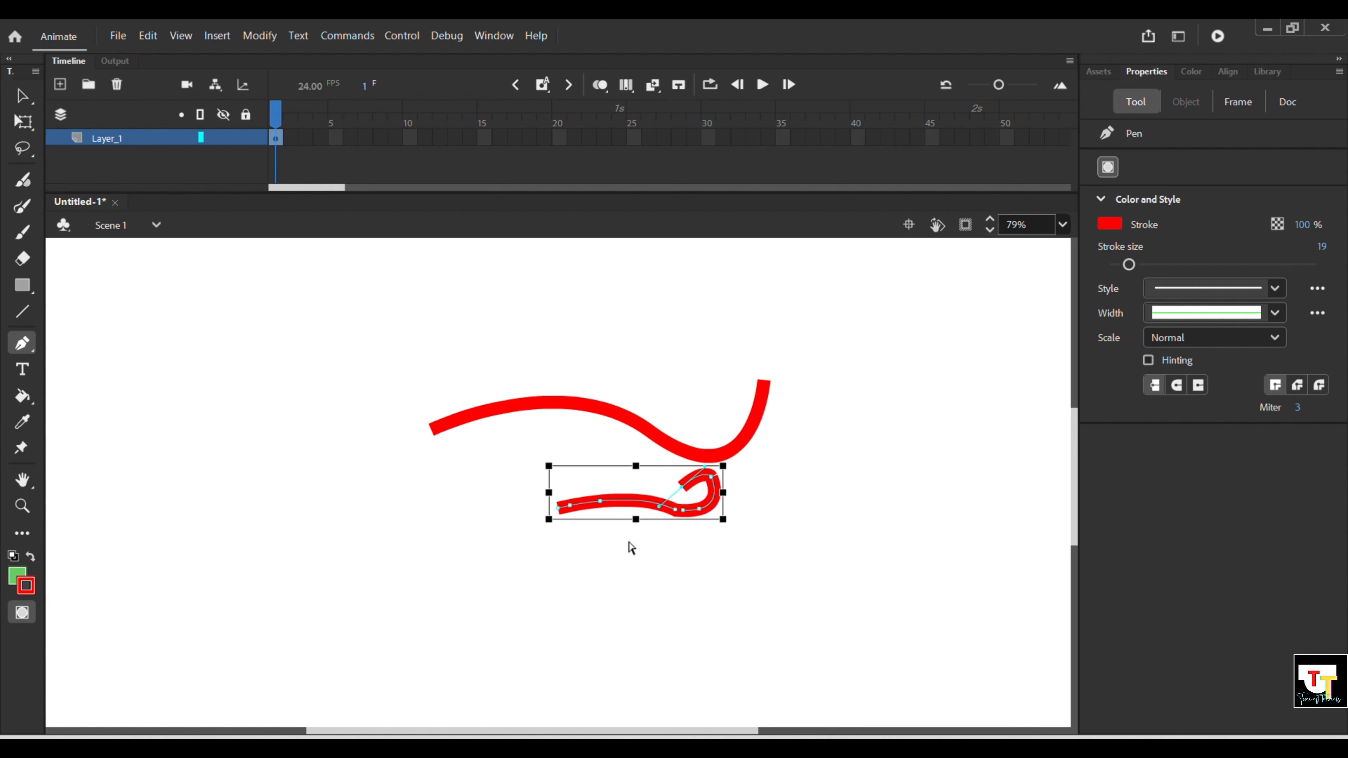
{"action": "key", "text": "ctrl+a"}
{"action": "key", "text": "Delete"}
Step: Draw a long, slightly rising straight line across the empty stage with the Pen tool
{"action": "left_click", "coordinate": [22, 343]}
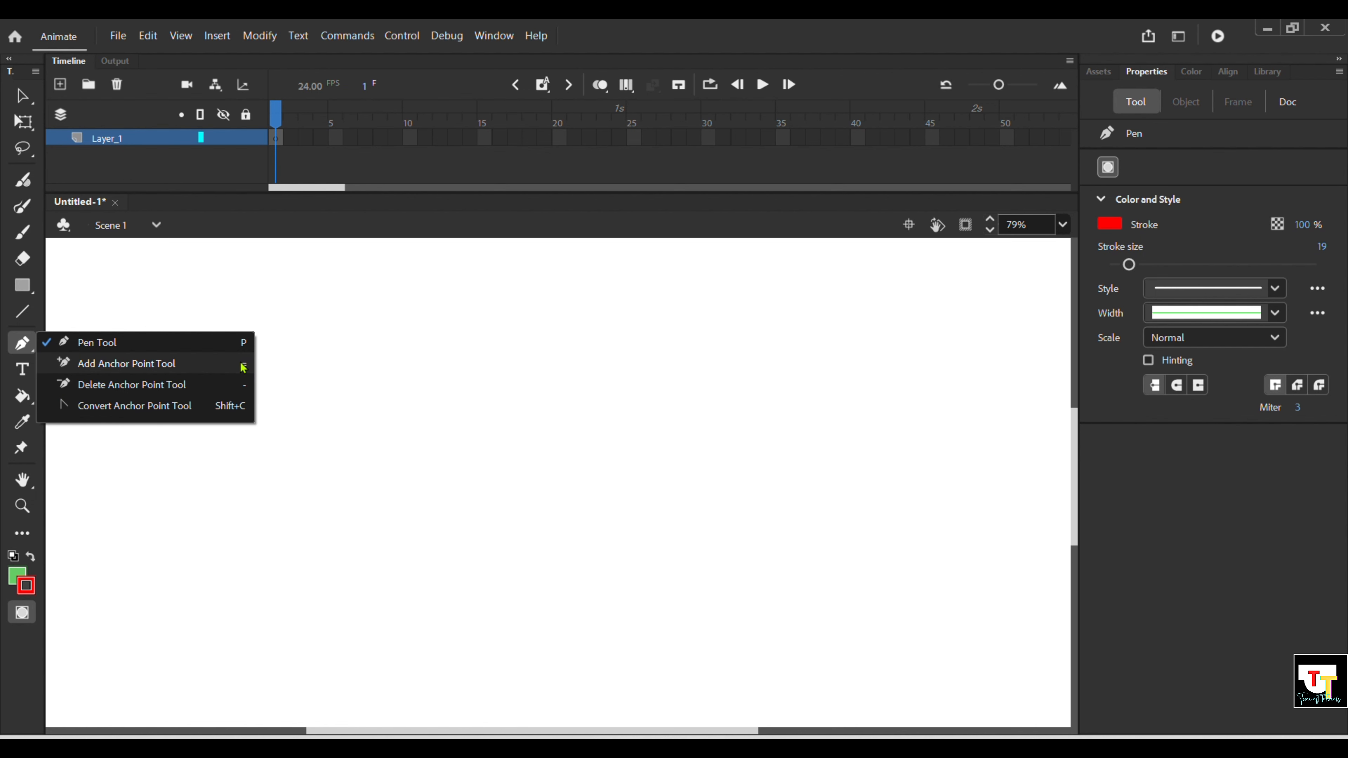
{"action": "left_click", "coordinate": [363, 403]}
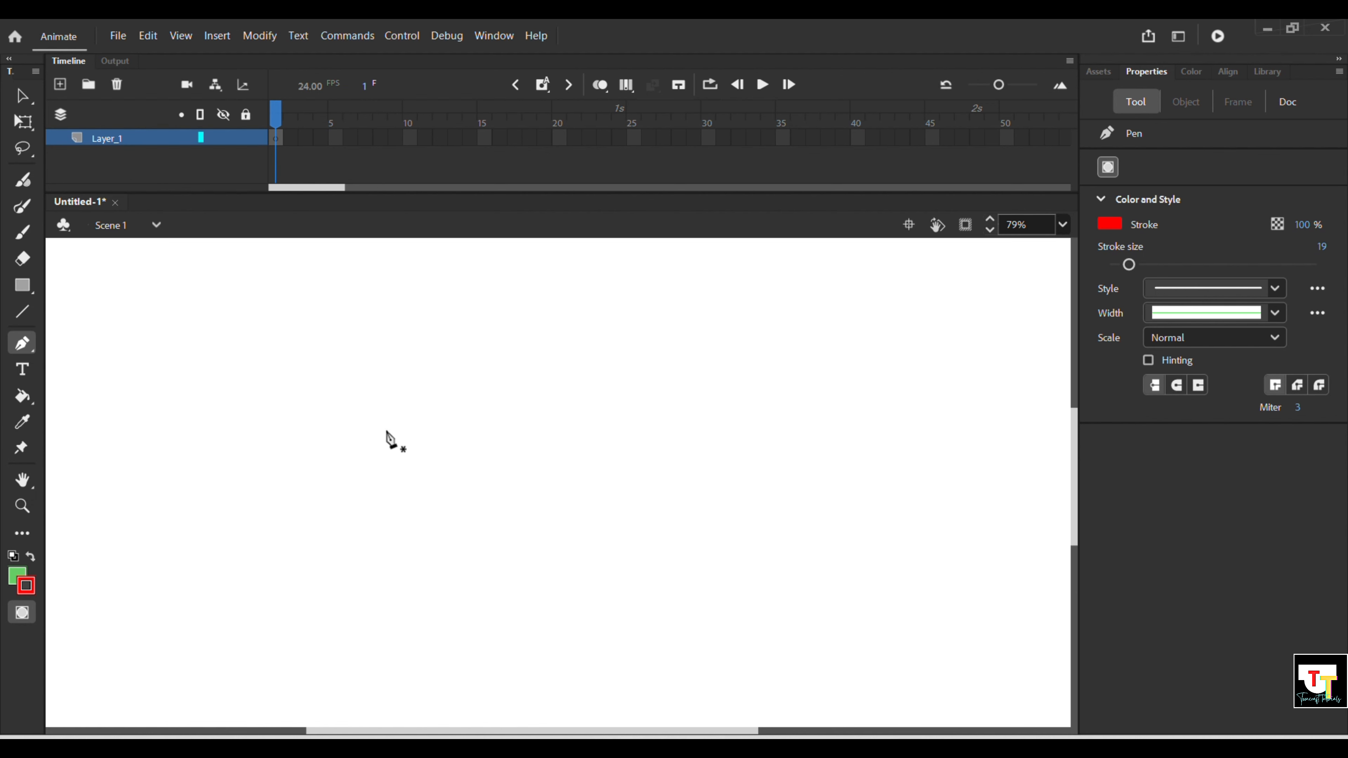
{"action": "scroll", "coordinate": [387, 431], "scroll_direction": "up", "scroll_amount": 5}
{"action": "scroll", "coordinate": [388, 434], "scroll_direction": "down", "scroll_amount": 5}
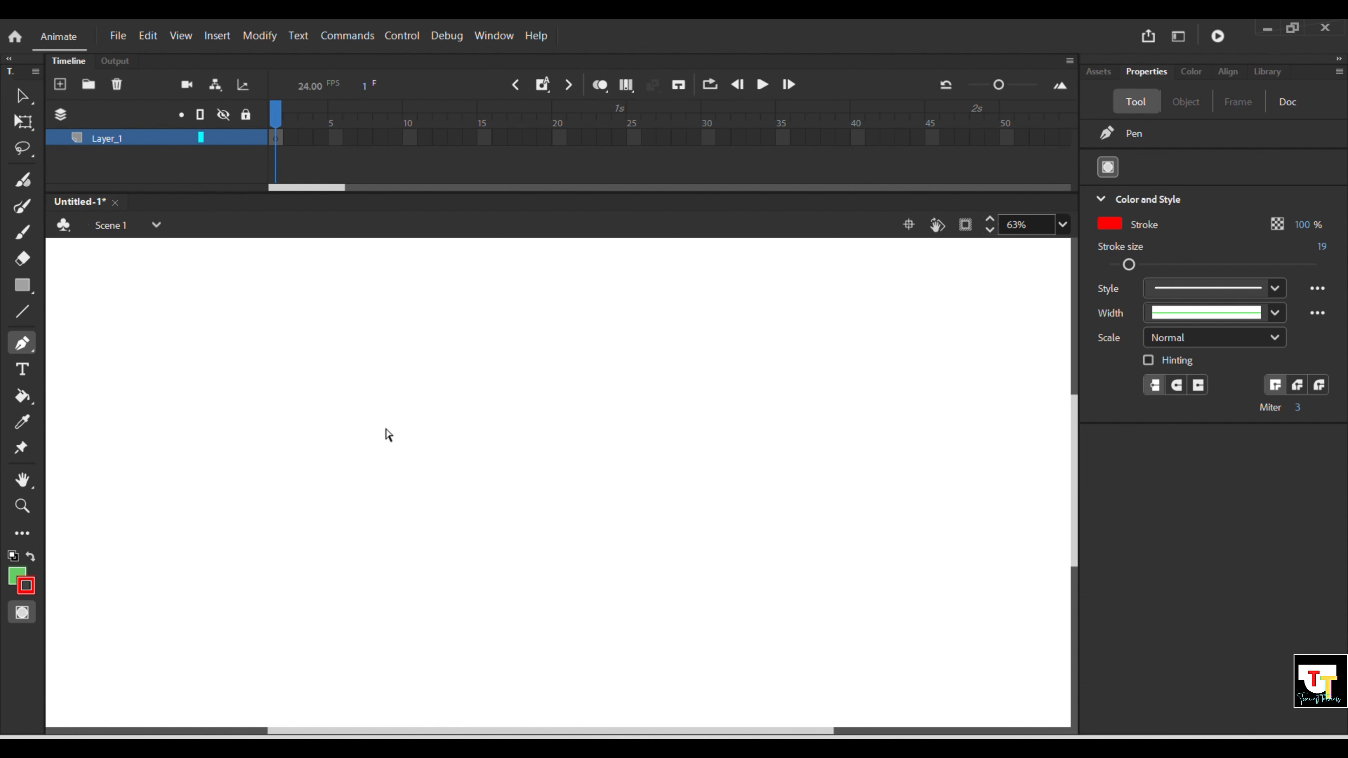
{"action": "left_click", "coordinate": [386, 429]}
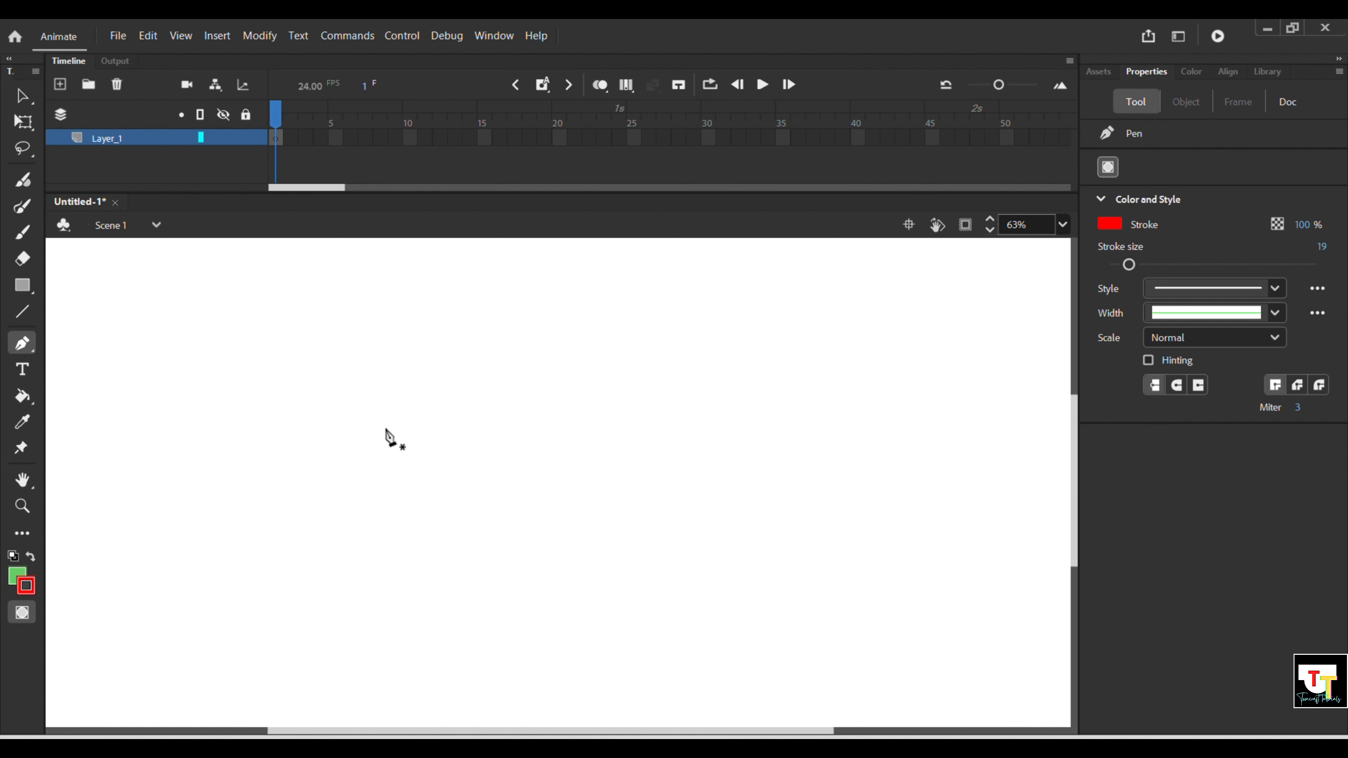
{"action": "left_click", "coordinate": [840, 416]}
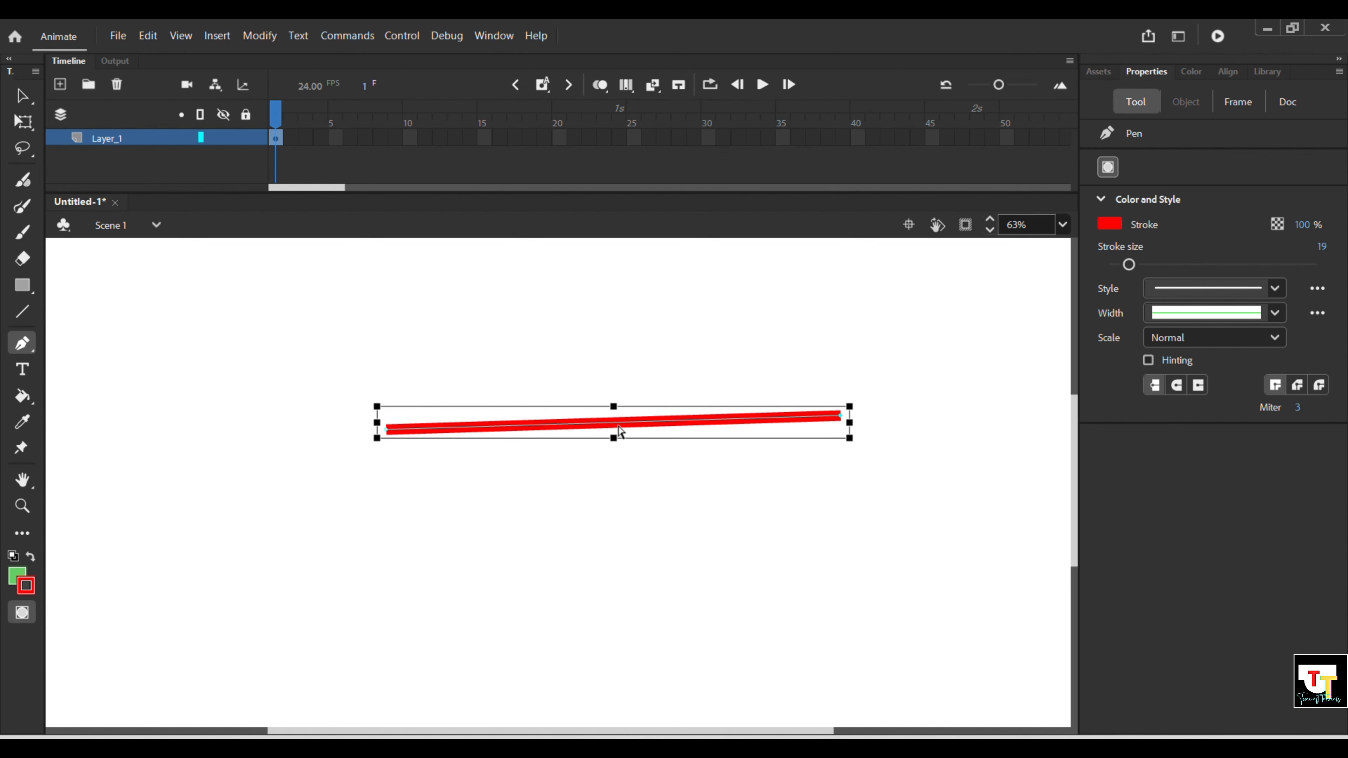
{"action": "scroll", "coordinate": [621, 433], "scroll_direction": "up", "scroll_amount": 5}
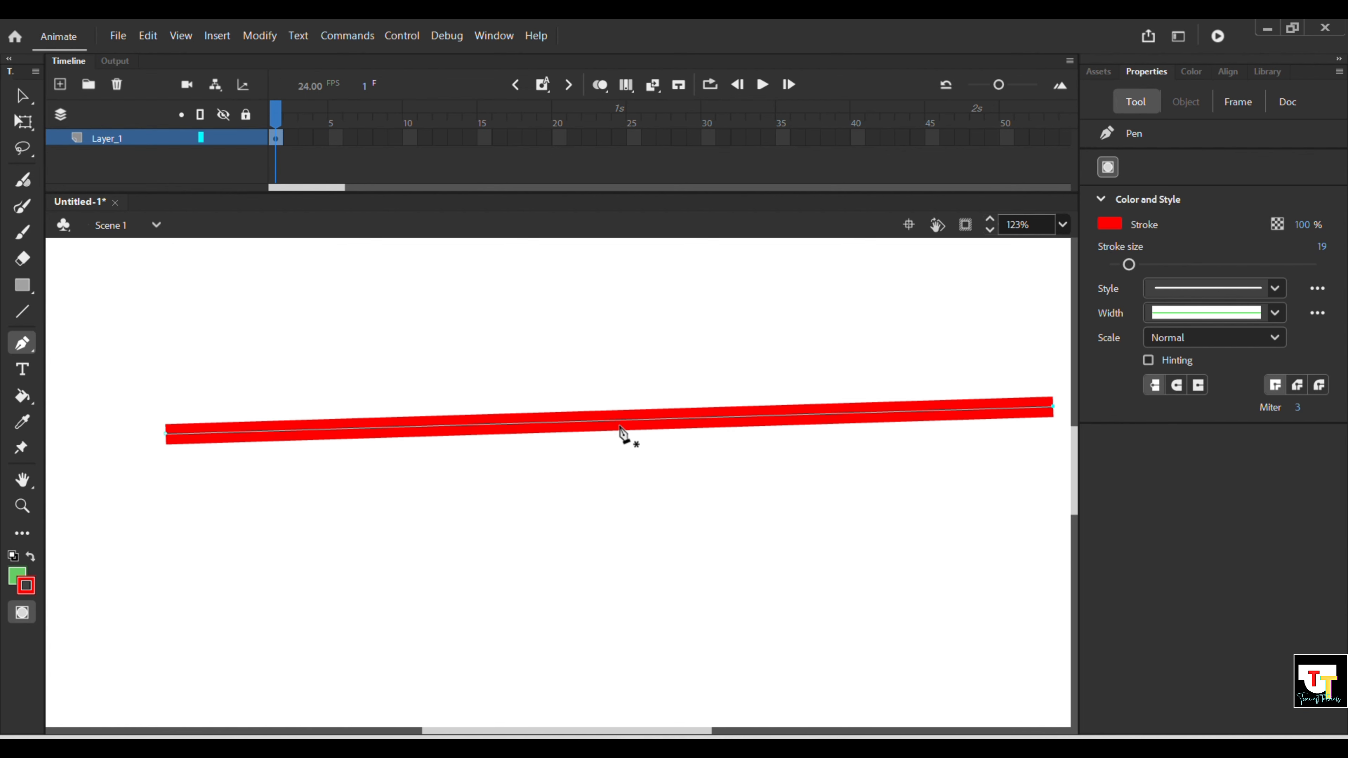
Step: Add an anchor point near the middle of the line and pull out its handles to form an S-bend
{"action": "key", "text": "="}
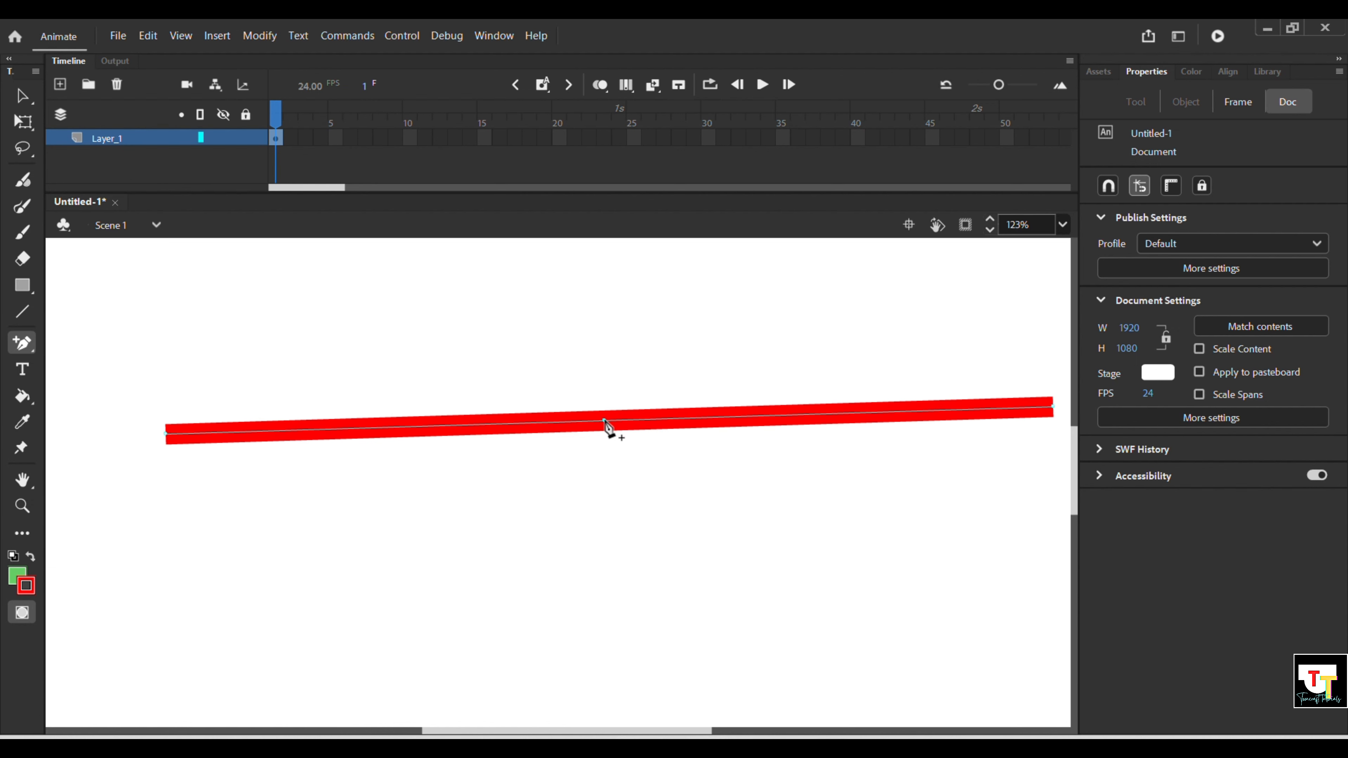
{"action": "left_click_drag", "start_coordinate": [605, 421], "coordinate": [611, 480]}
{"action": "mouse_move", "coordinate": [694, 556]}
{"action": "left_mouse_down"}
{"action": "mouse_move", "coordinate": [821, 565]}
{"action": "mouse_move", "coordinate": [875, 511]}
{"action": "left_mouse_up"}
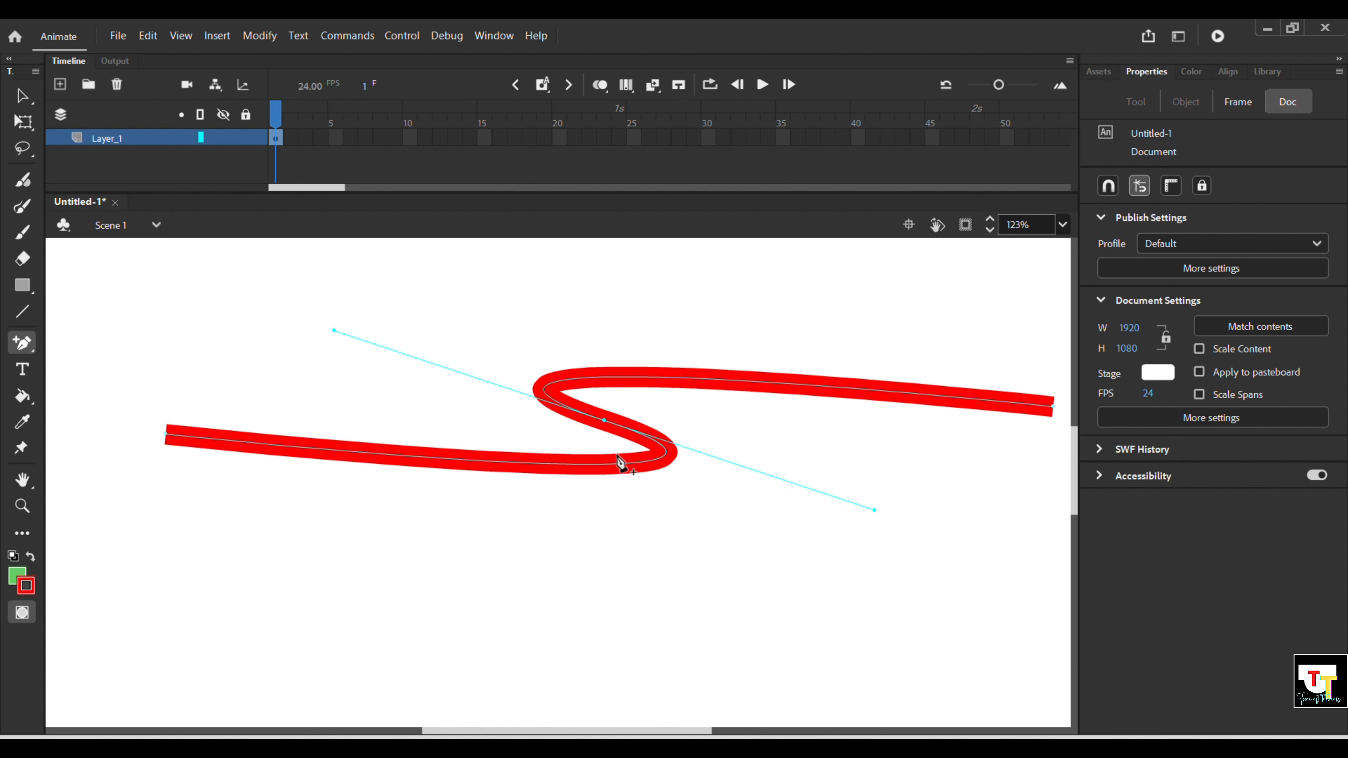
Step: Add an anchor point on the lower bend and another on the upper bend, reshaping the curve with each point's handles
{"action": "left_click", "coordinate": [587, 464]}
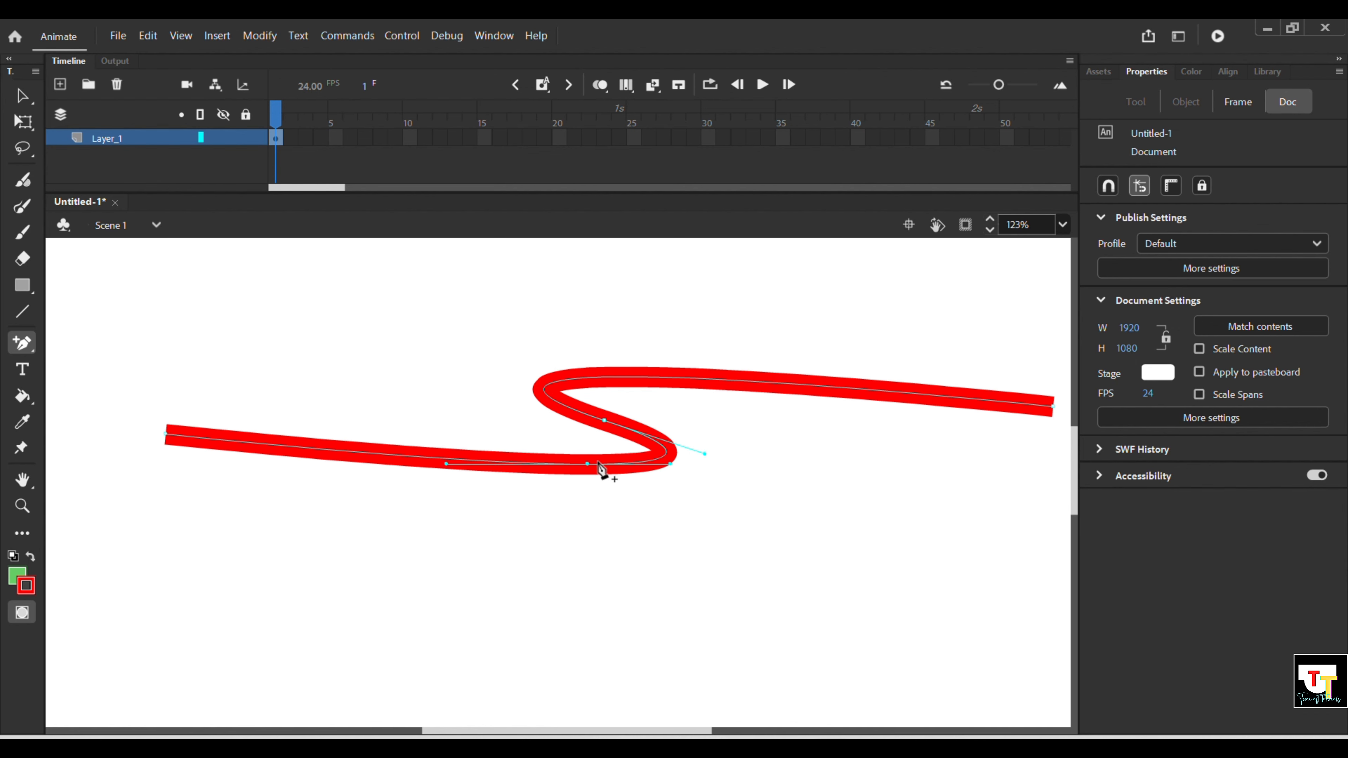
{"action": "mouse_move", "coordinate": [588, 464]}
{"action": "left_mouse_down"}
{"action": "mouse_move", "coordinate": [611, 510]}
{"action": "mouse_move", "coordinate": [539, 477]}
{"action": "mouse_move", "coordinate": [489, 416]}
{"action": "left_mouse_up"}
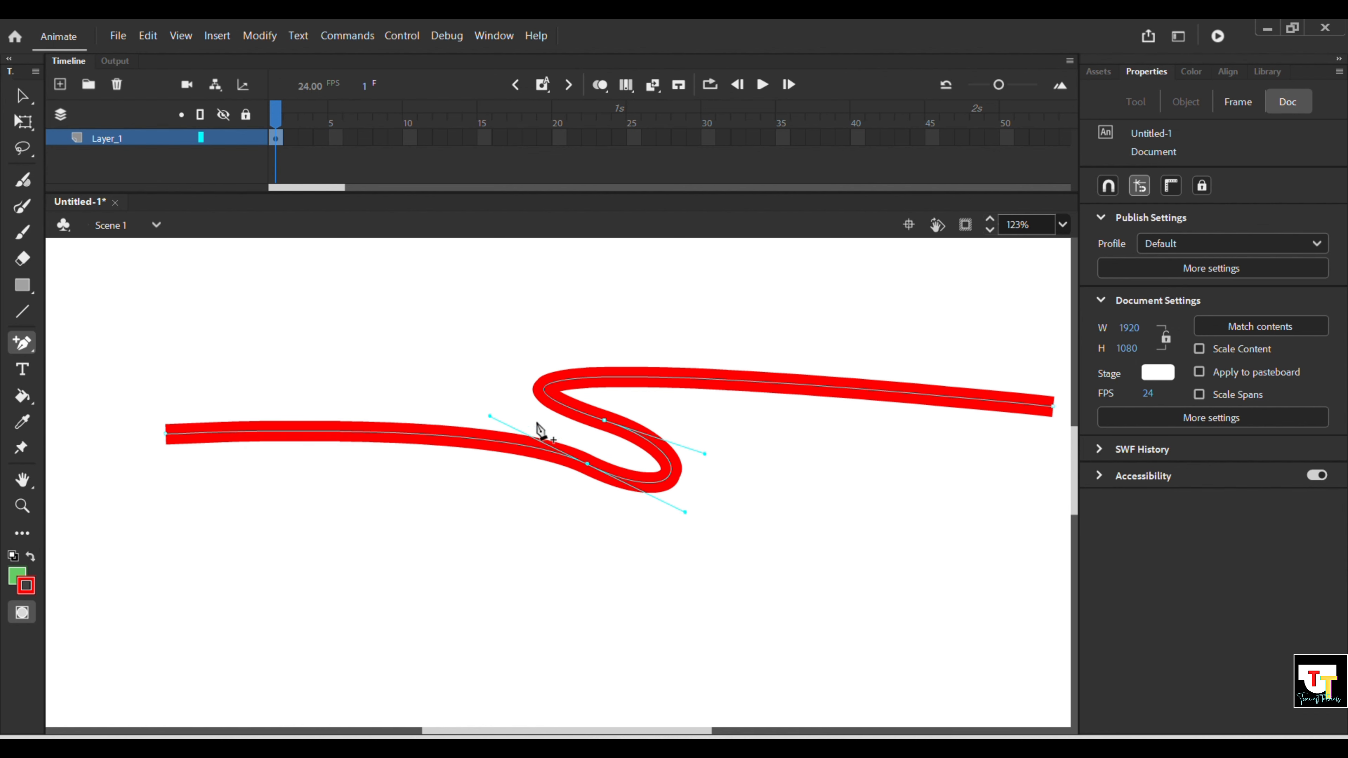
{"action": "left_click", "coordinate": [667, 377]}
{"action": "mouse_move", "coordinate": [668, 382]}
{"action": "left_mouse_down"}
{"action": "mouse_move", "coordinate": [667, 395]}
{"action": "mouse_move", "coordinate": [649, 296]}
{"action": "left_mouse_up"}
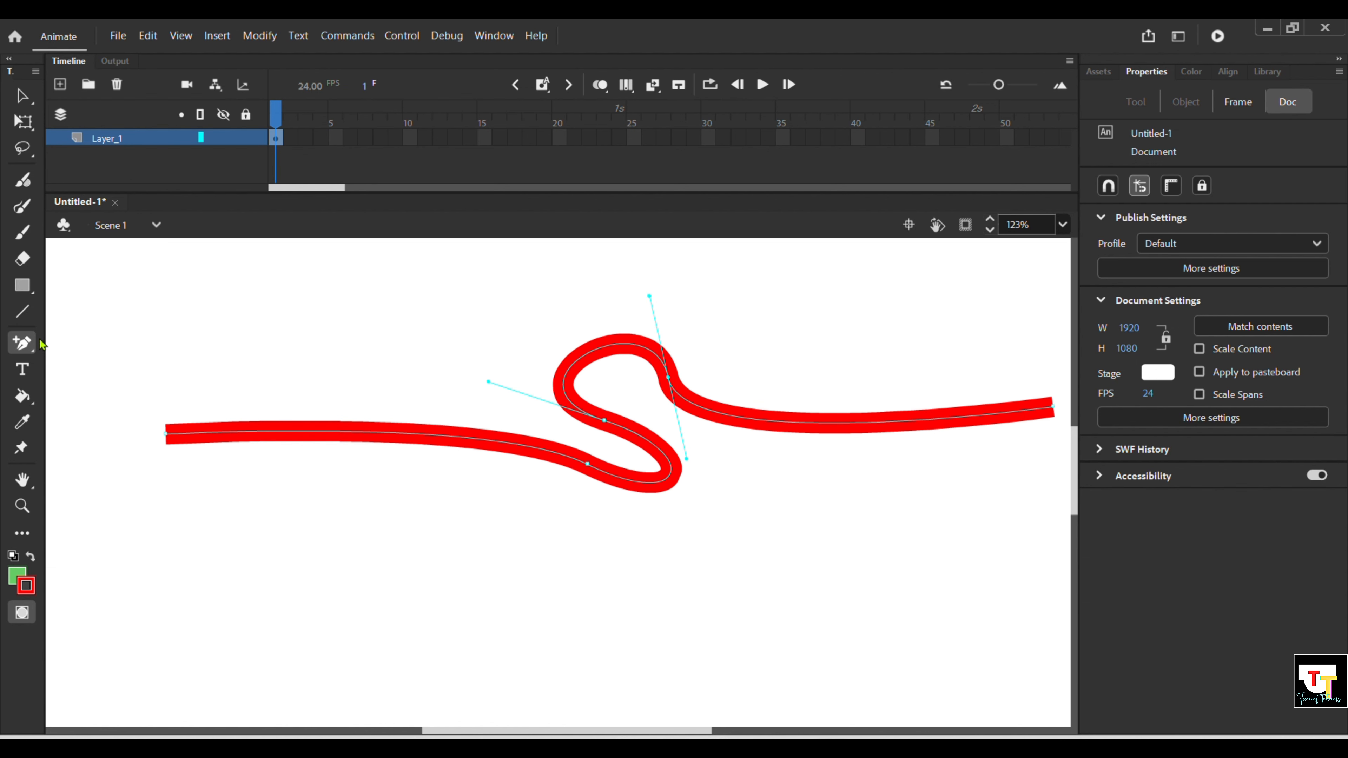
Step: Remove the three added anchor points from the path with the Delete Anchor Point tool
{"action": "left_click", "coordinate": [24, 344]}
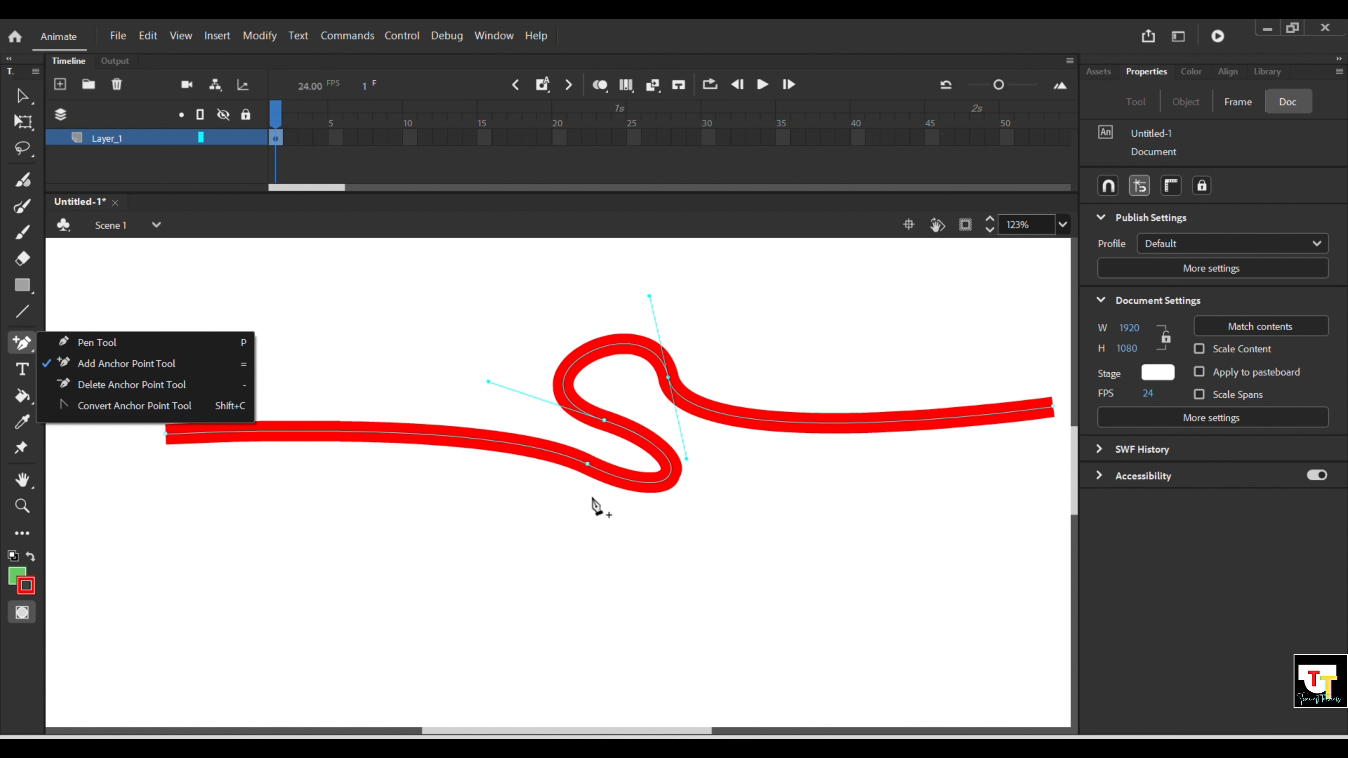
{"action": "left_click", "coordinate": [650, 535]}
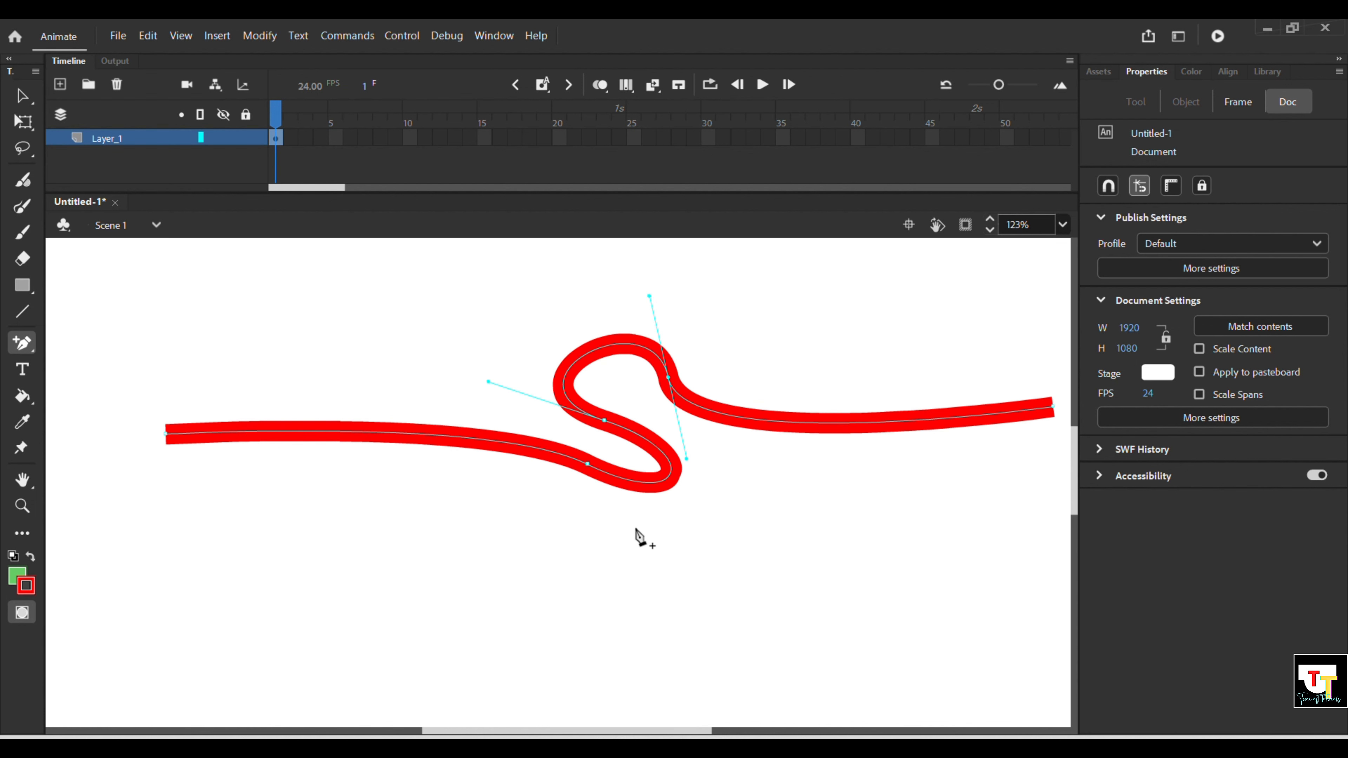
{"action": "left_click", "coordinate": [587, 463]}
{"action": "left_click", "coordinate": [668, 380]}
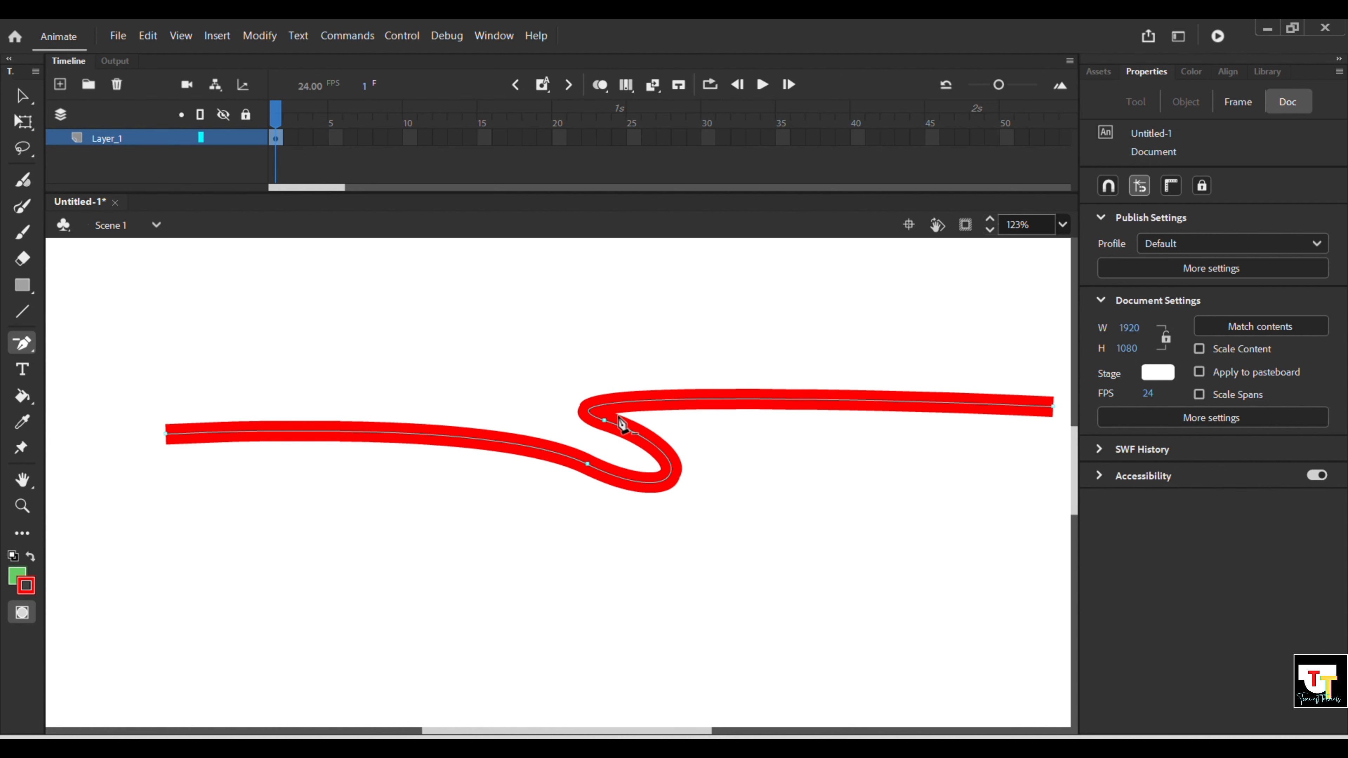
{"action": "left_click", "coordinate": [605, 421]}
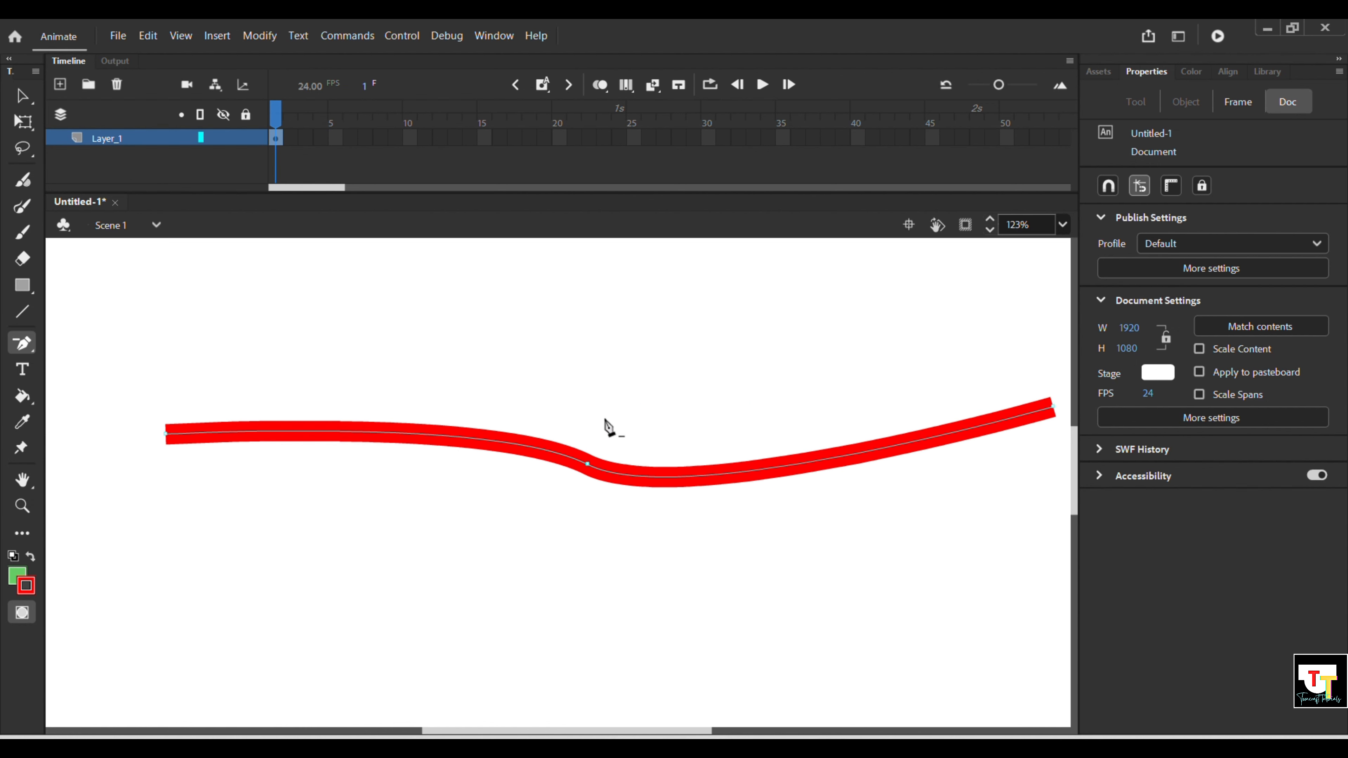
{"action": "left_click", "coordinate": [587, 465]}
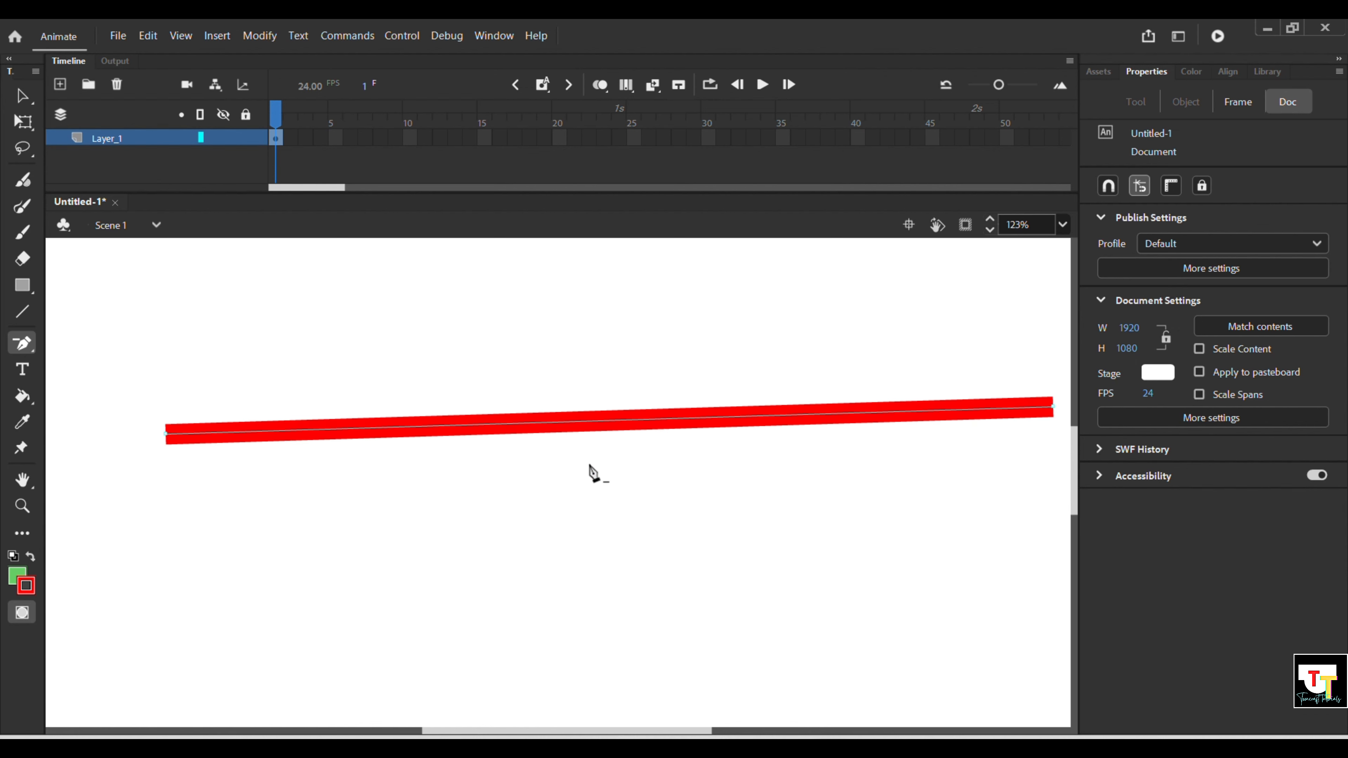
Step: Switch back to the Pen tool and undo the previous path edits and the line until the stage is empty
{"action": "scroll", "coordinate": [643, 458], "scroll_direction": "down", "scroll_amount": 3}
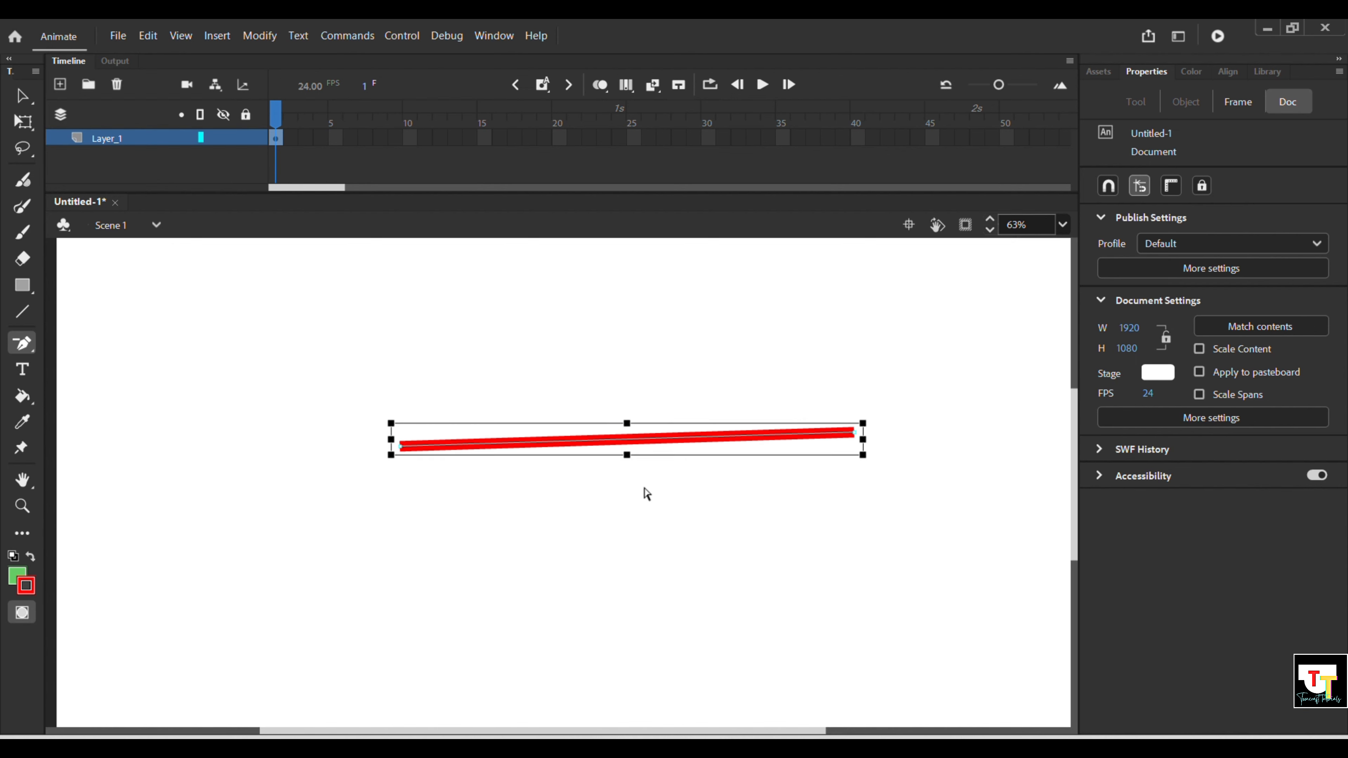
{"action": "scroll", "coordinate": [641, 478], "scroll_direction": "up", "scroll_amount": 3}
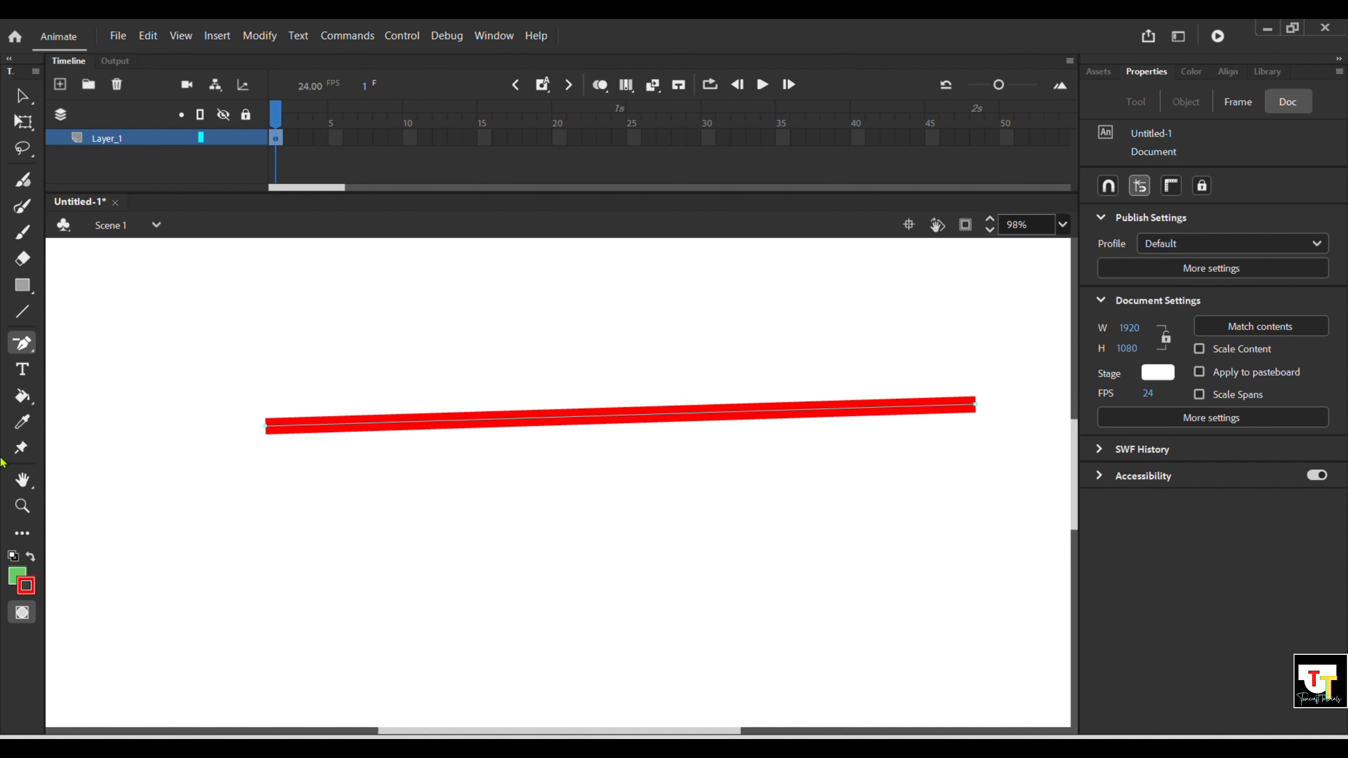
{"action": "left_click", "coordinate": [24, 346]}
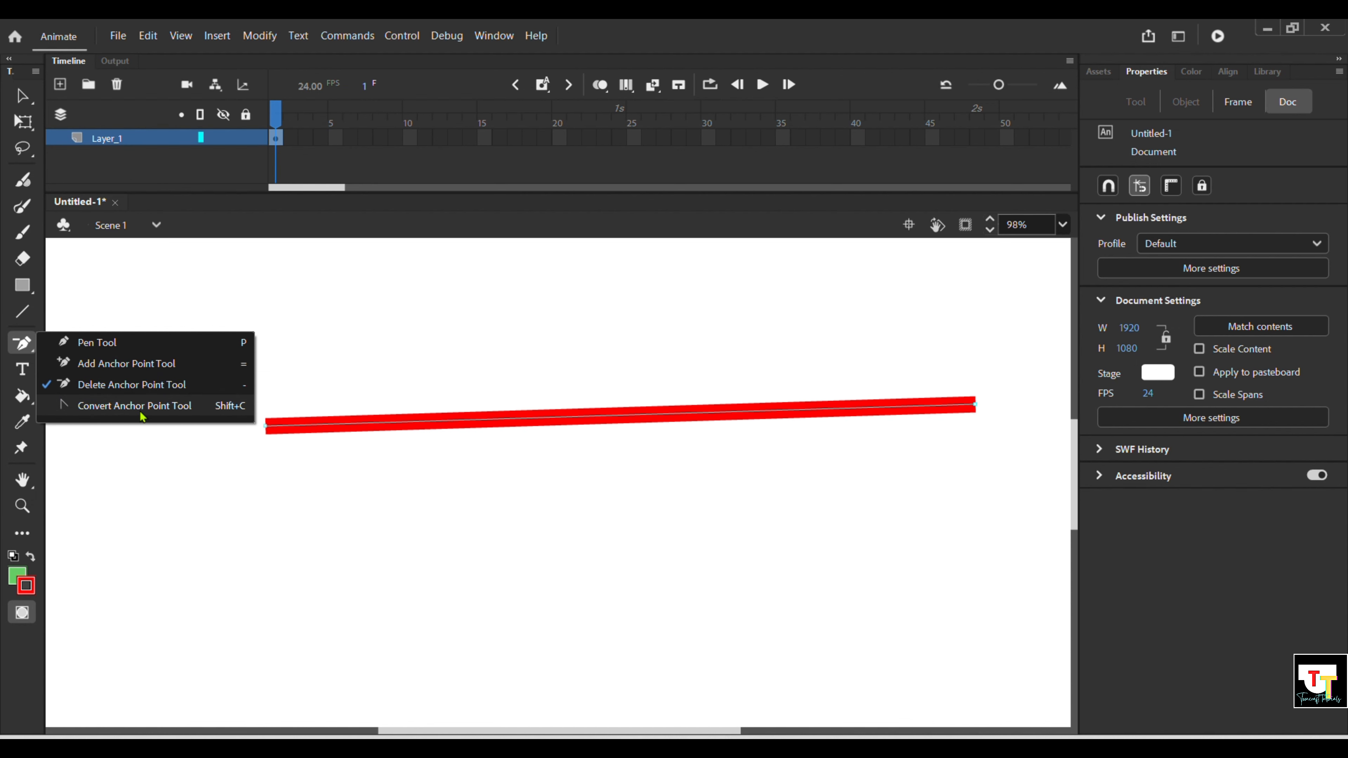
{"action": "left_click", "coordinate": [199, 343]}
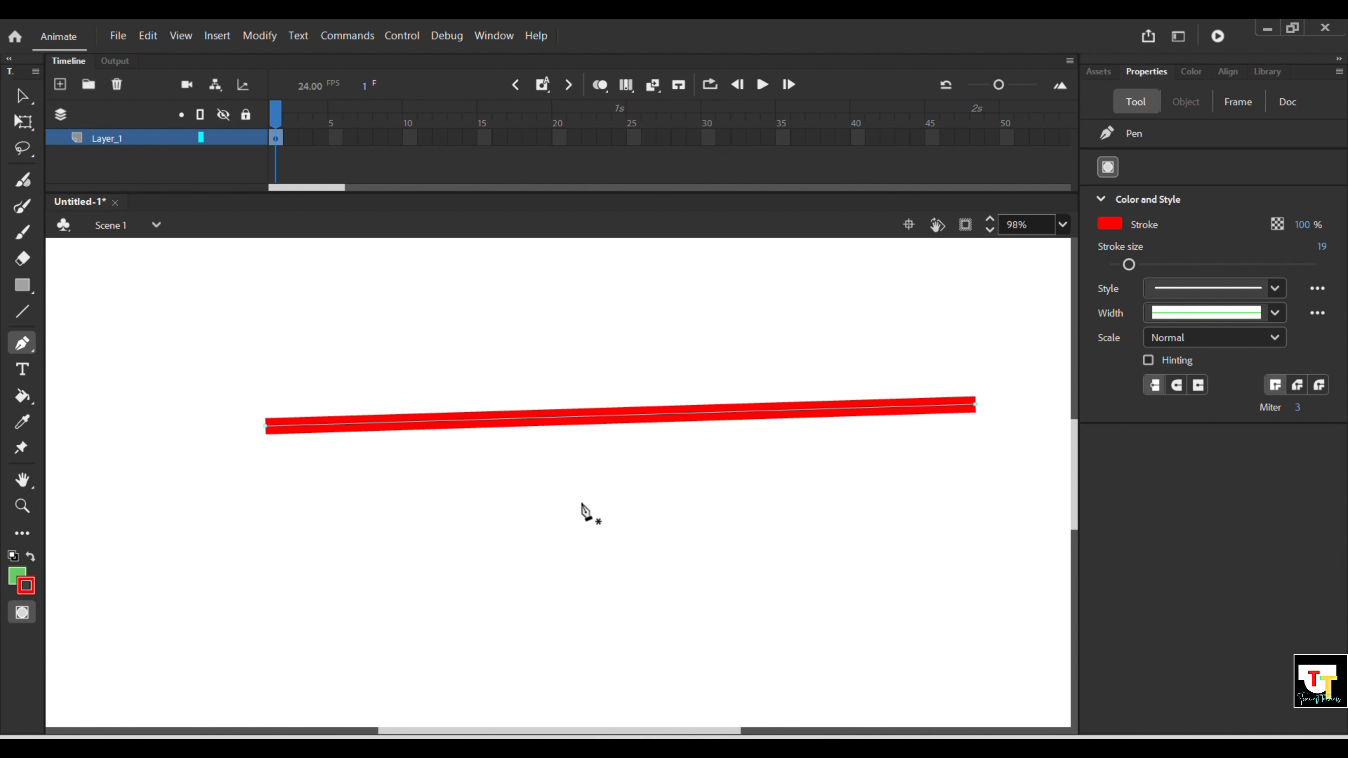
{"action": "key", "text": "ctrl+z"}
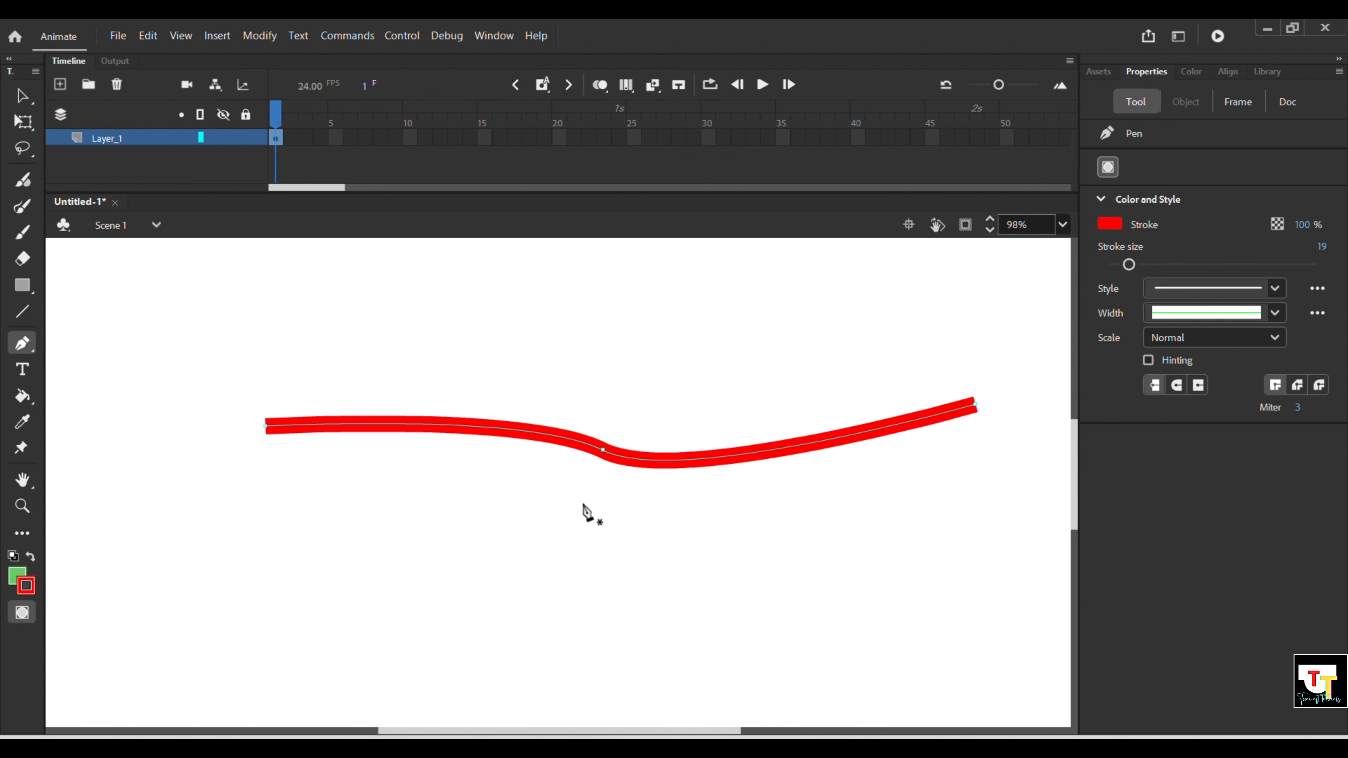
{"action": "key", "text": "ctrl+z"}
{"action": "key", "text": "ctrl+z"}
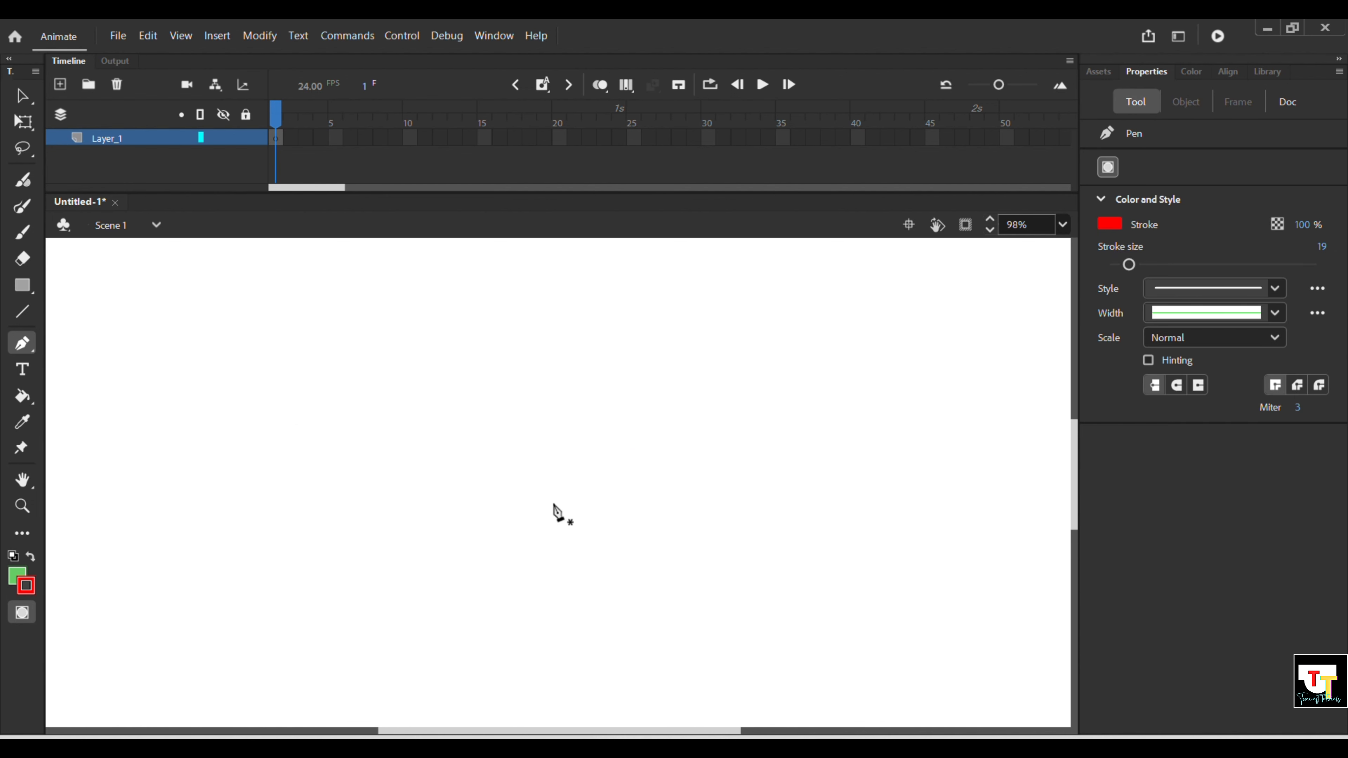
Step: Draw an upward-arching curve between two anchor points and close the path at its starting point with a curved lower segment
{"action": "left_click", "coordinate": [316, 419]}
{"action": "mouse_move", "coordinate": [750, 429]}
{"action": "left_mouse_down"}
{"action": "mouse_move", "coordinate": [875, 499]}
{"action": "mouse_move", "coordinate": [997, 592]}
{"action": "mouse_move", "coordinate": [985, 589]}
{"action": "left_mouse_up"}
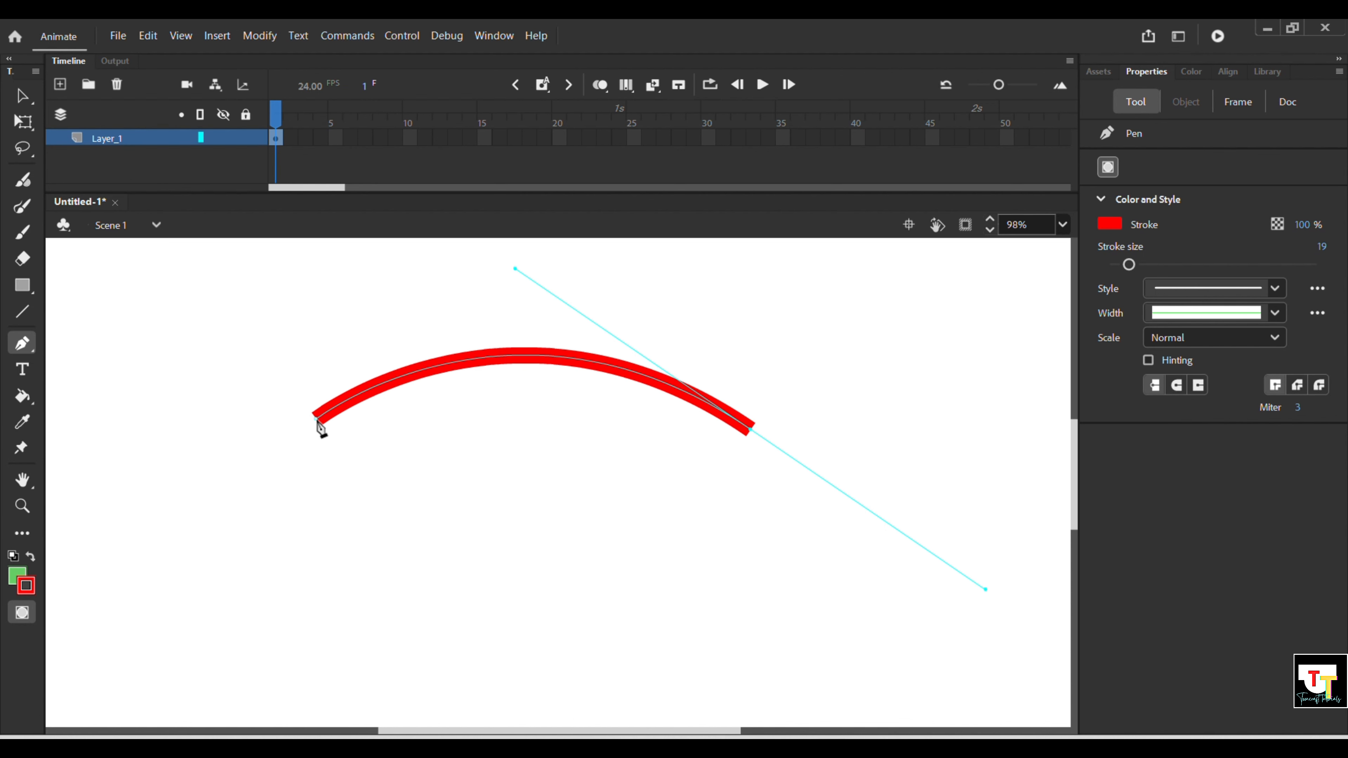
{"action": "left_click_drag", "start_coordinate": [318, 422], "coordinate": [250, 383]}
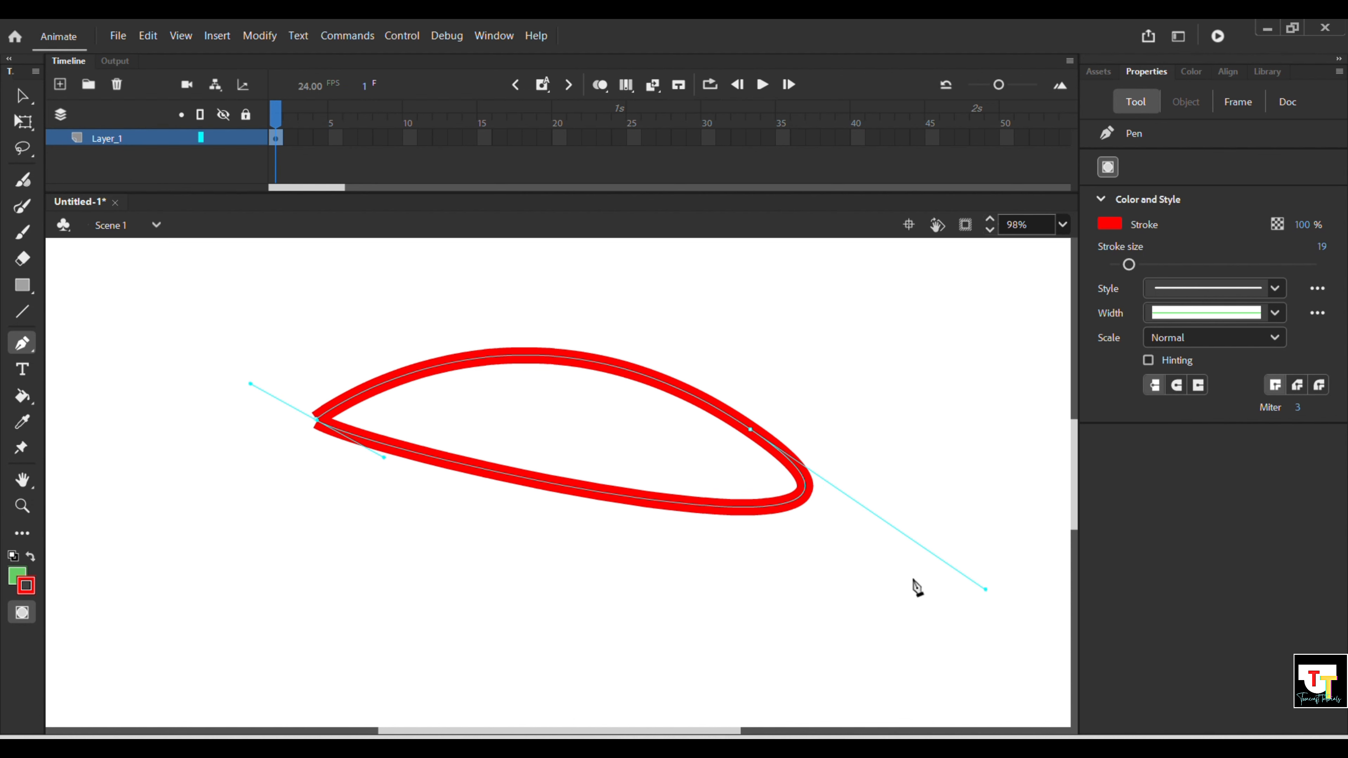
Step: Turn the shape's right anchor into a sharp corner by pulling its lower handle back beneath the shape with the Convert Anchor Point tool
{"action": "key", "text": "a"}
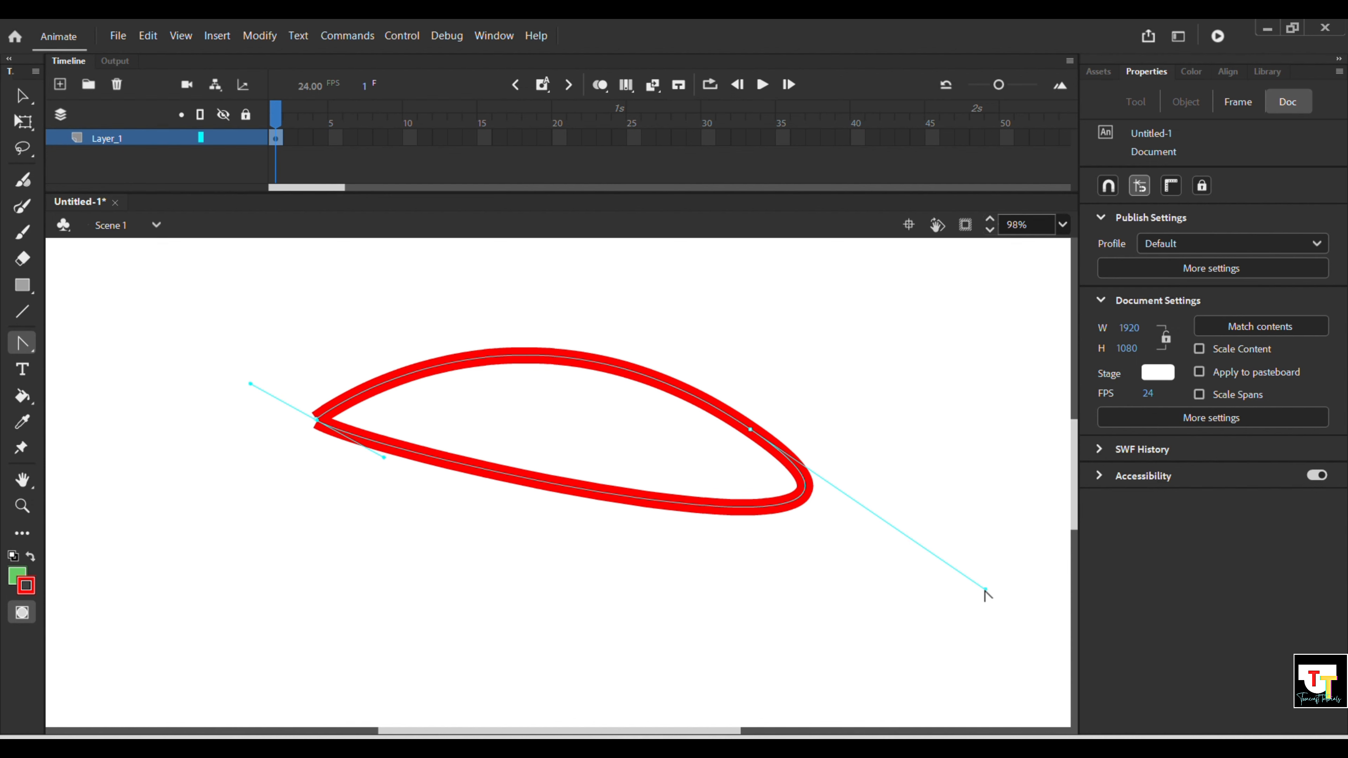
{"action": "left_click_drag", "start_coordinate": [985, 590], "coordinate": [600, 531]}
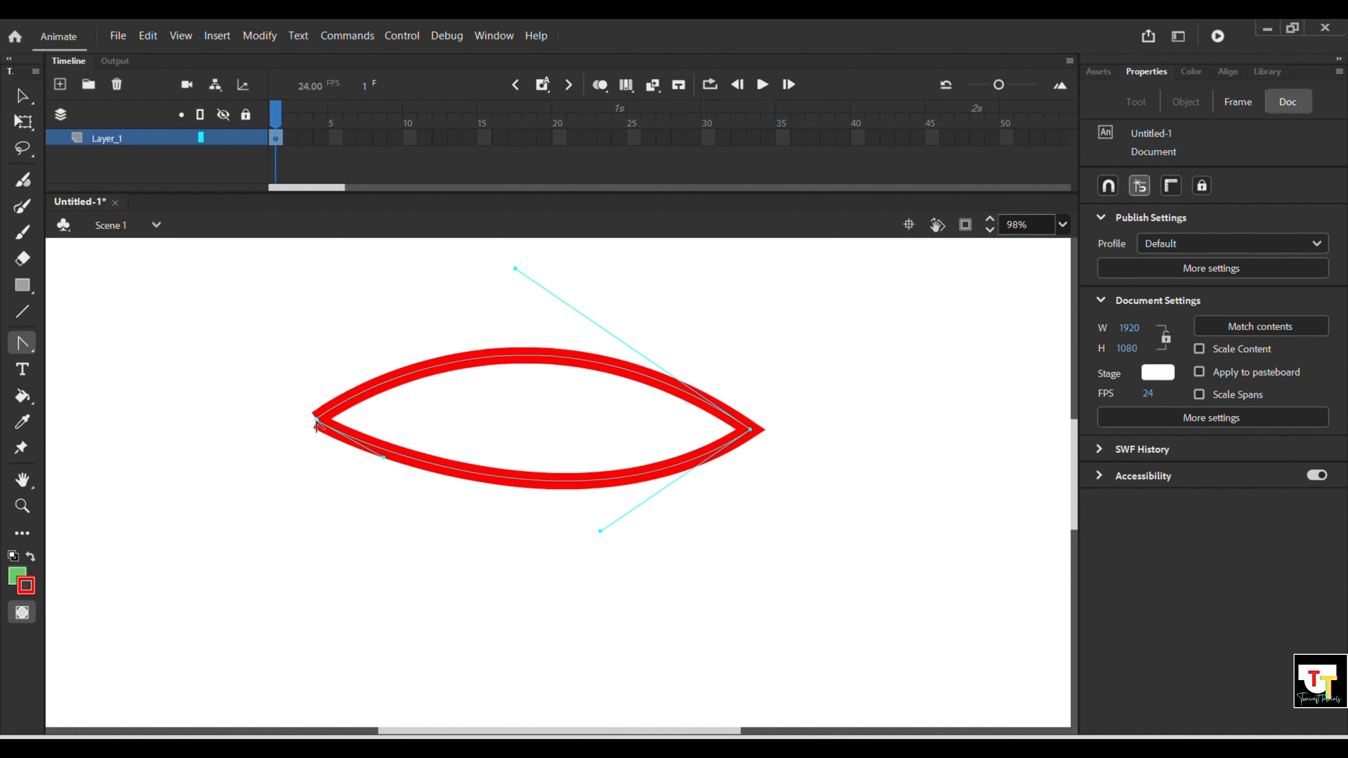
Step: Reshape the closed red path with the Convert Anchor Point tool, bulging its lower curve and shifting the upper arch towards the right anchor
{"action": "left_click_drag", "start_coordinate": [383, 460], "coordinate": [323, 471]}
{"action": "left_click_drag", "start_coordinate": [602, 533], "coordinate": [673, 552]}
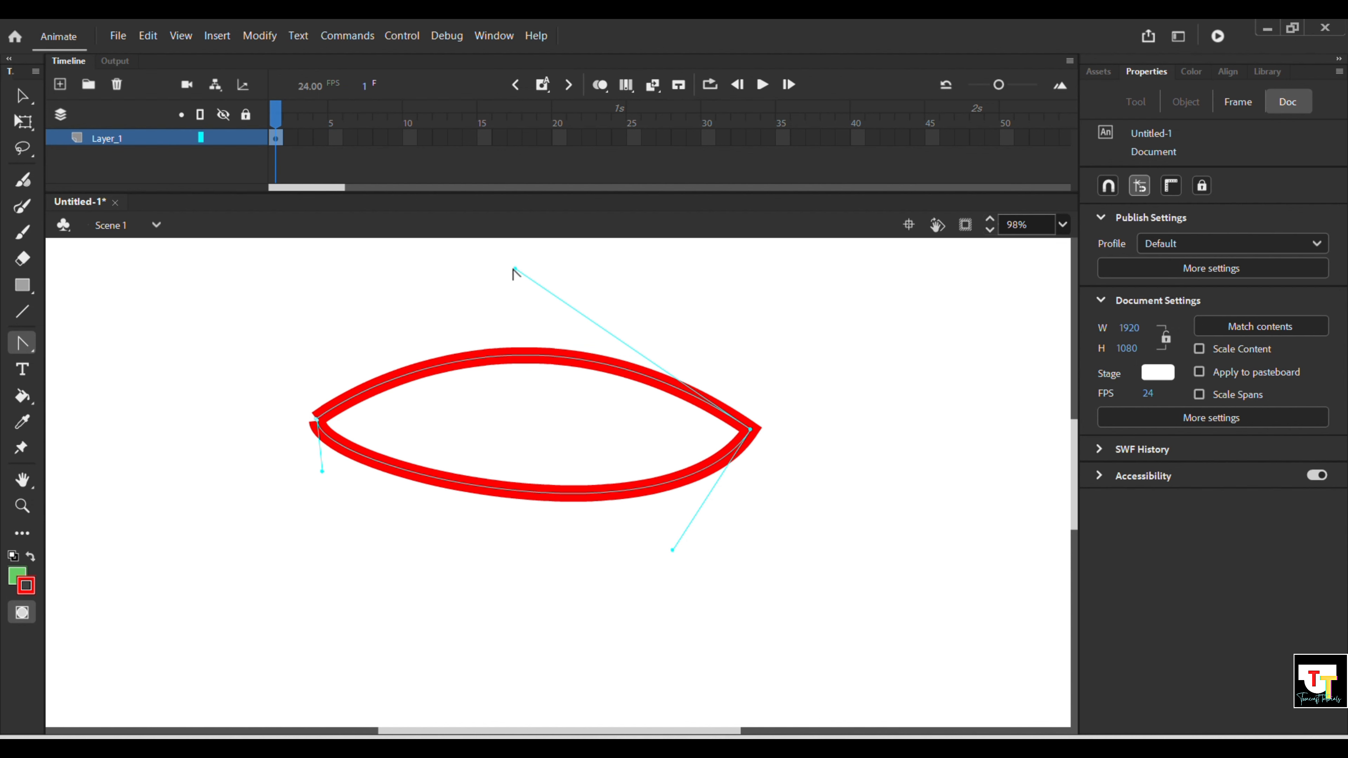
{"action": "left_click_drag", "start_coordinate": [517, 271], "coordinate": [585, 279]}
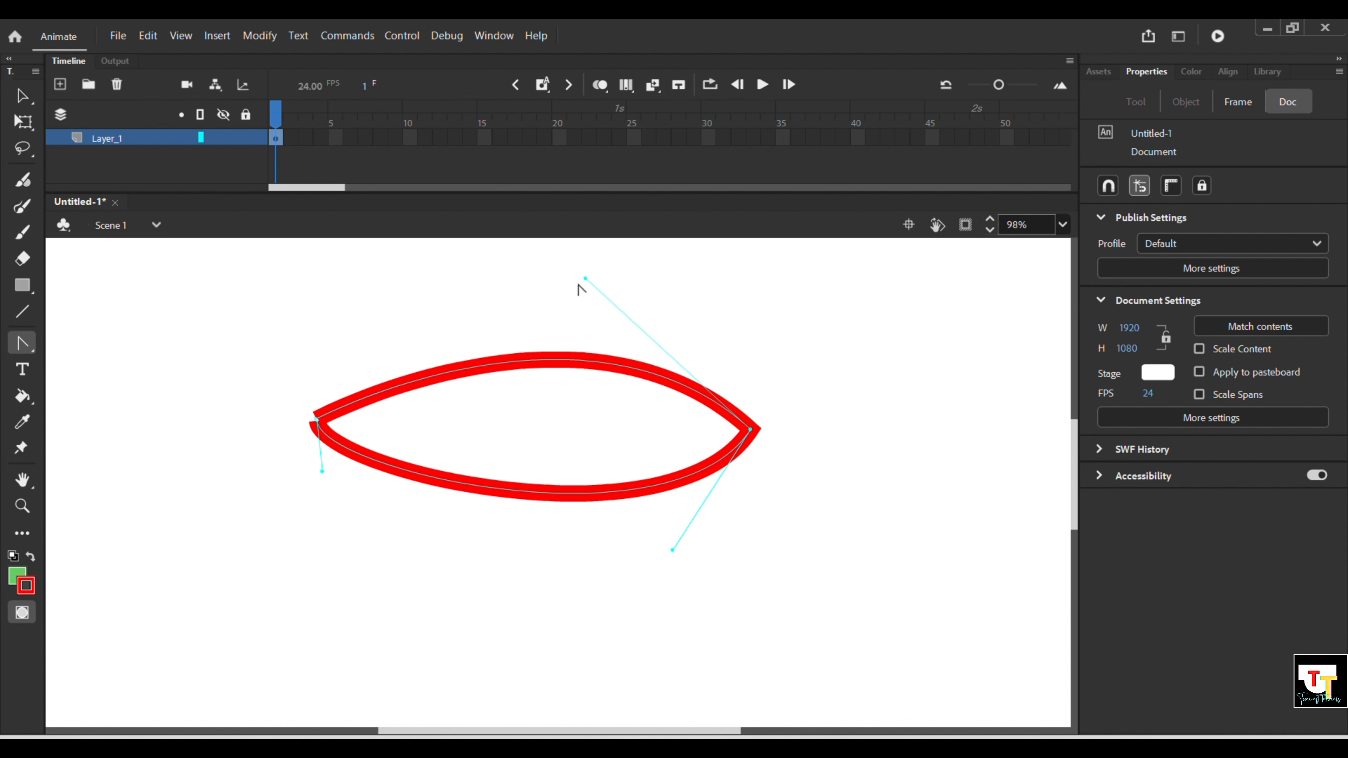
{"action": "left_click", "coordinate": [21, 352]}
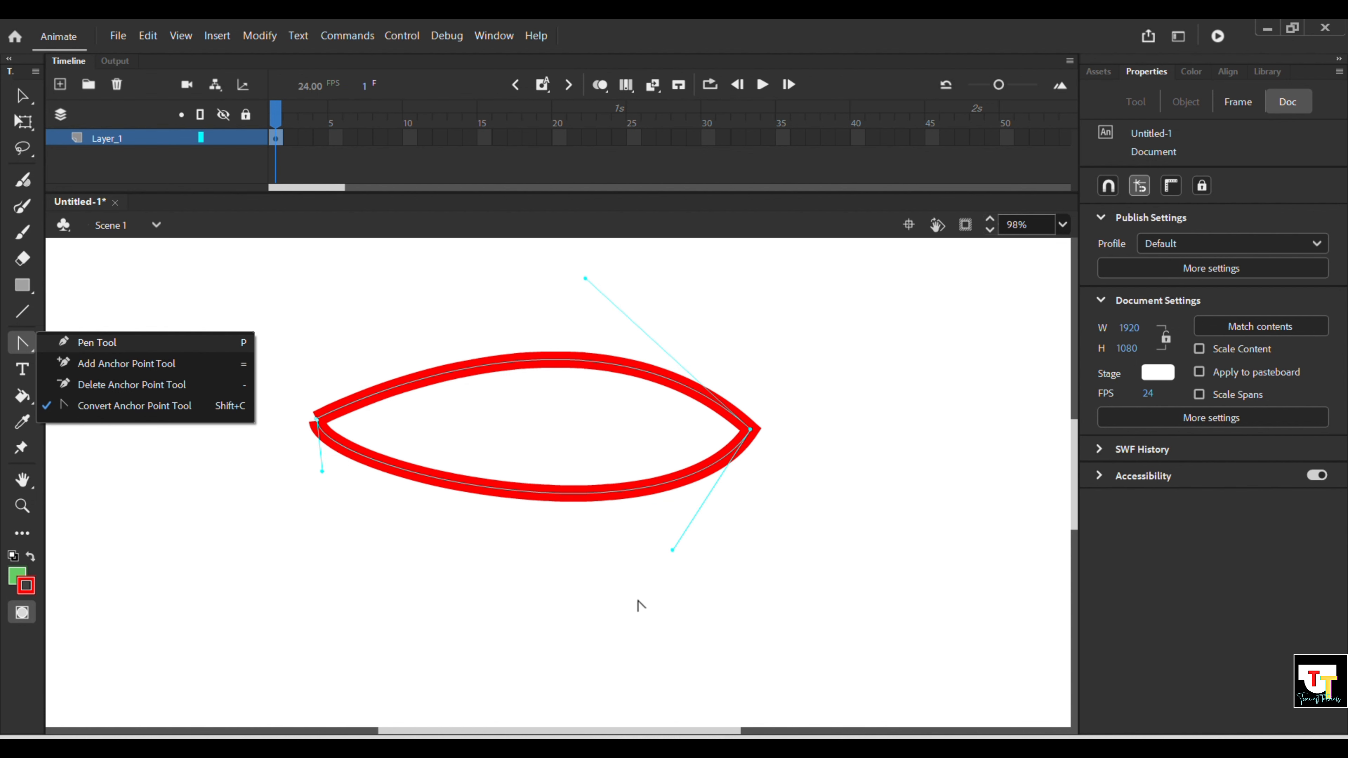
{"action": "left_click", "coordinate": [621, 568]}
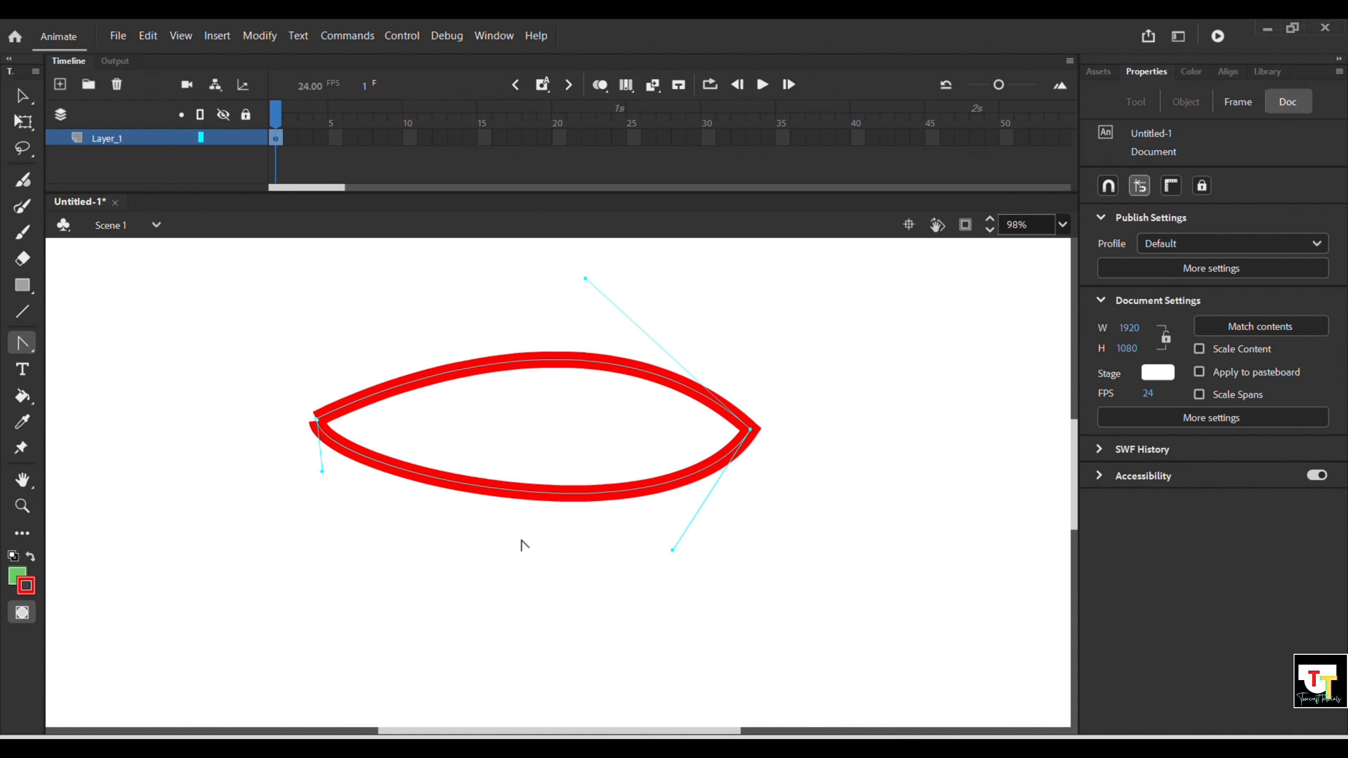
Step: Switch to the Selection tool and delete the closed red shape from the stage
{"action": "key", "text": "v"}
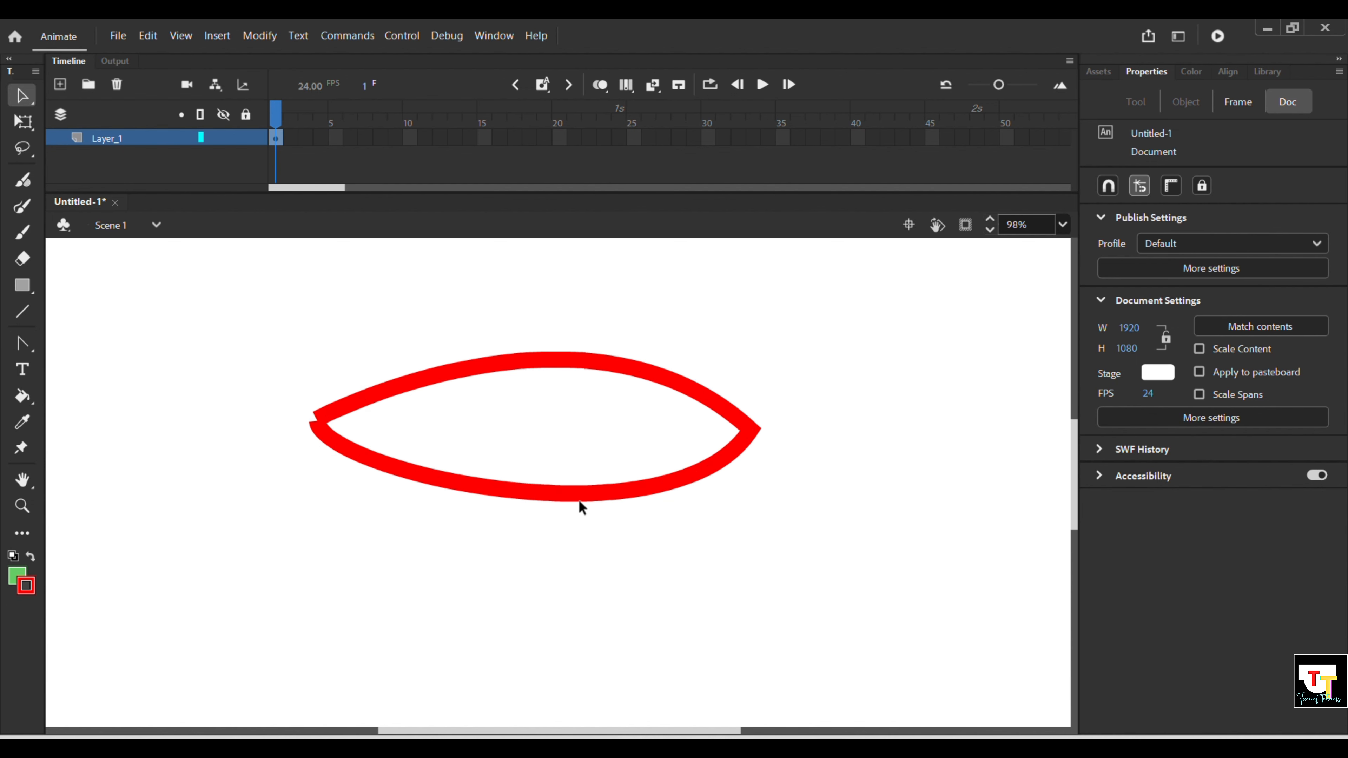
{"action": "key", "text": "Delete"}
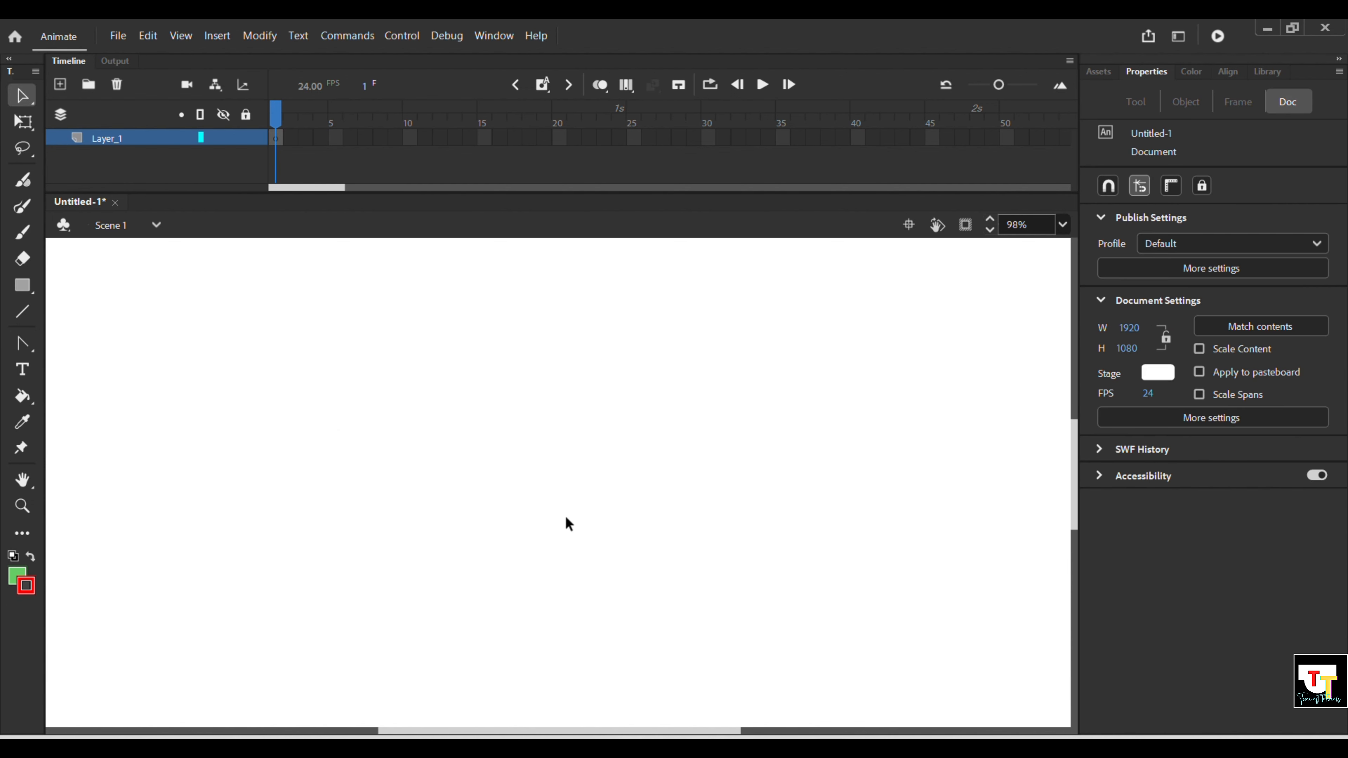
Step: Draw a nearly horizontal straight red line between two anchor points with the Pen tool
{"action": "key", "text": "p"}
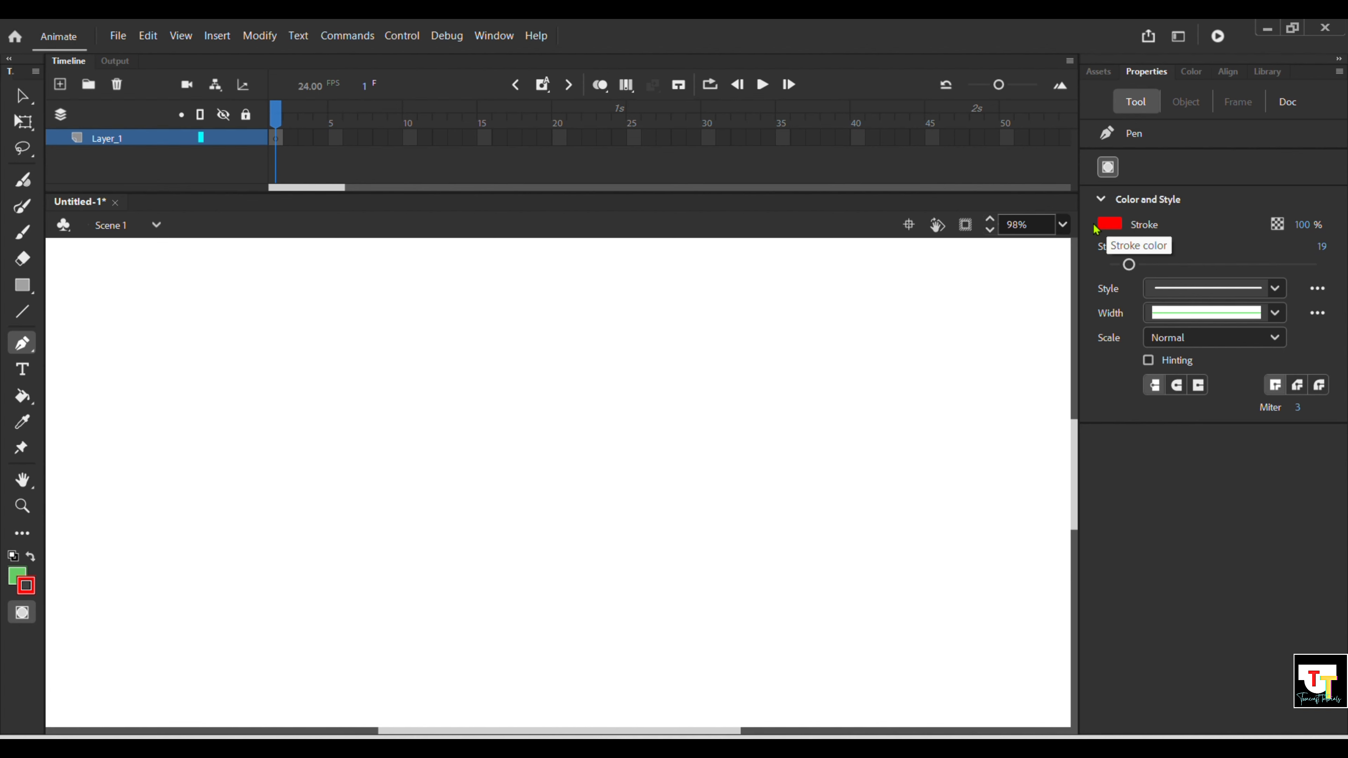
{"action": "left_click", "coordinate": [321, 394]}
{"action": "left_click", "coordinate": [646, 387]}
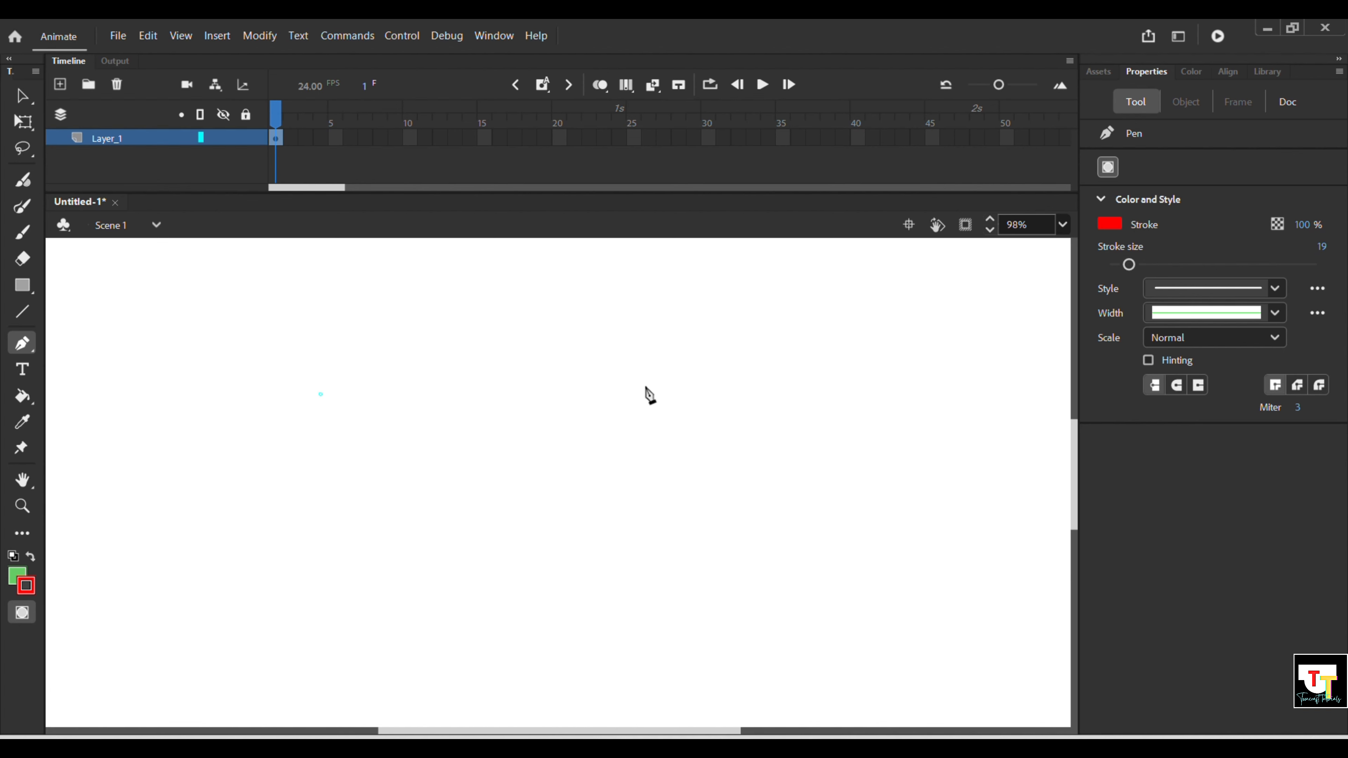
Step: Change the stroke color to violet and draw a second straight line, rising to the right, below the first
{"action": "left_click", "coordinate": [1109, 224]}
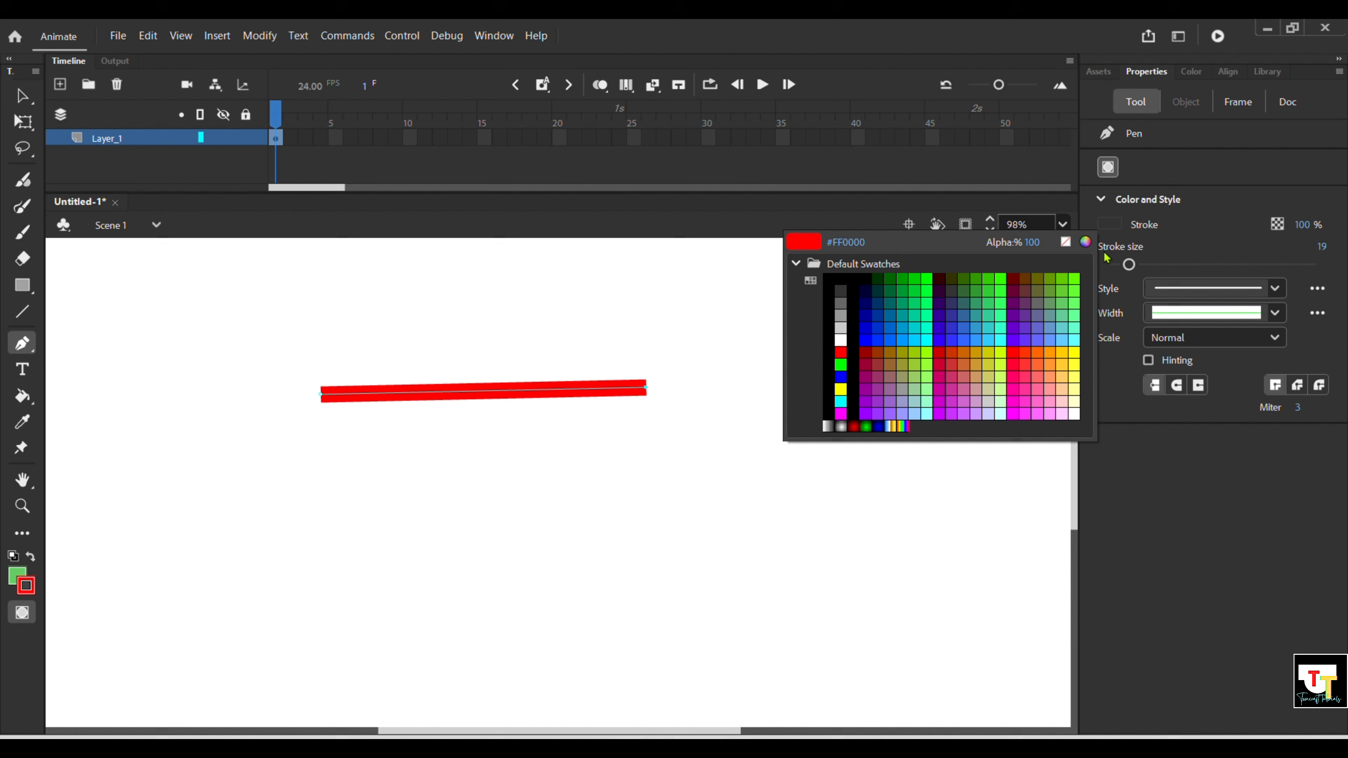
{"action": "left_click", "coordinate": [1021, 345]}
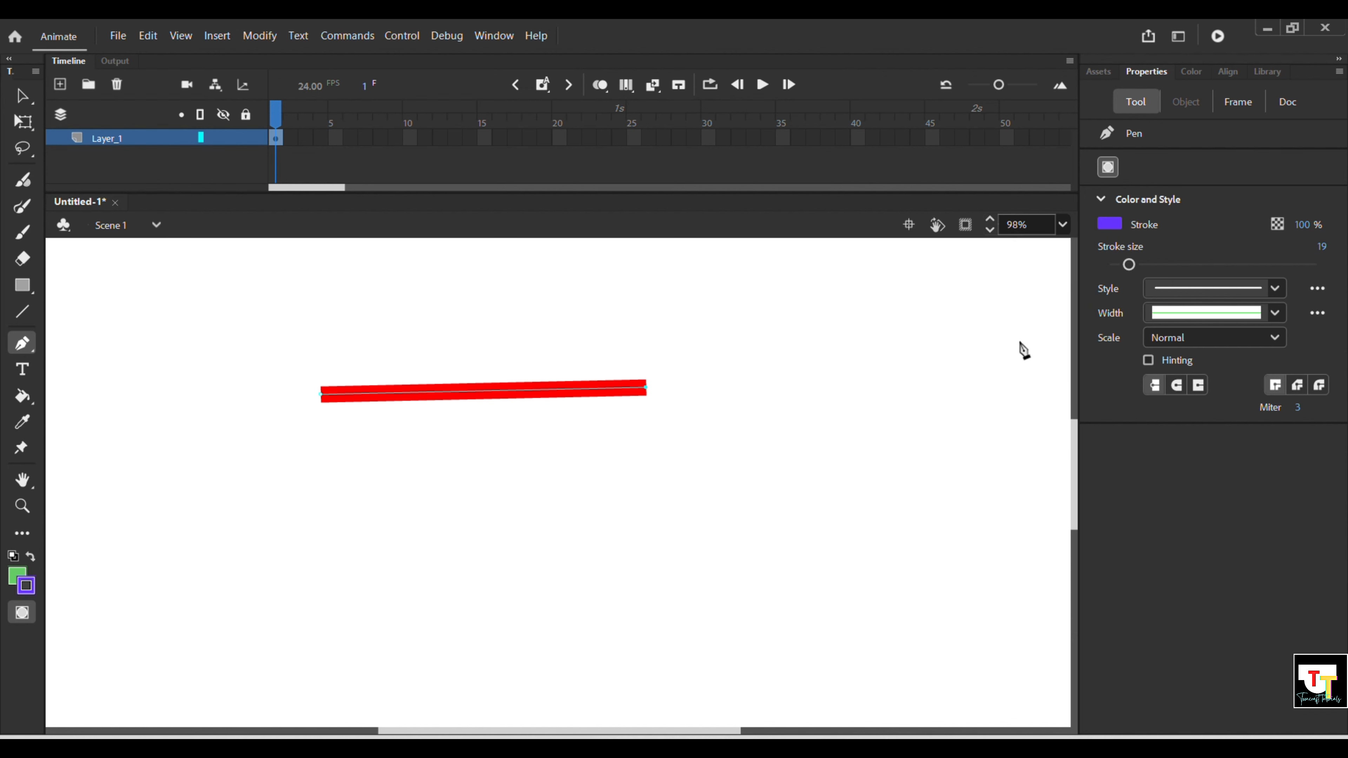
{"action": "left_click", "coordinate": [409, 493]}
{"action": "left_click", "coordinate": [748, 437]}
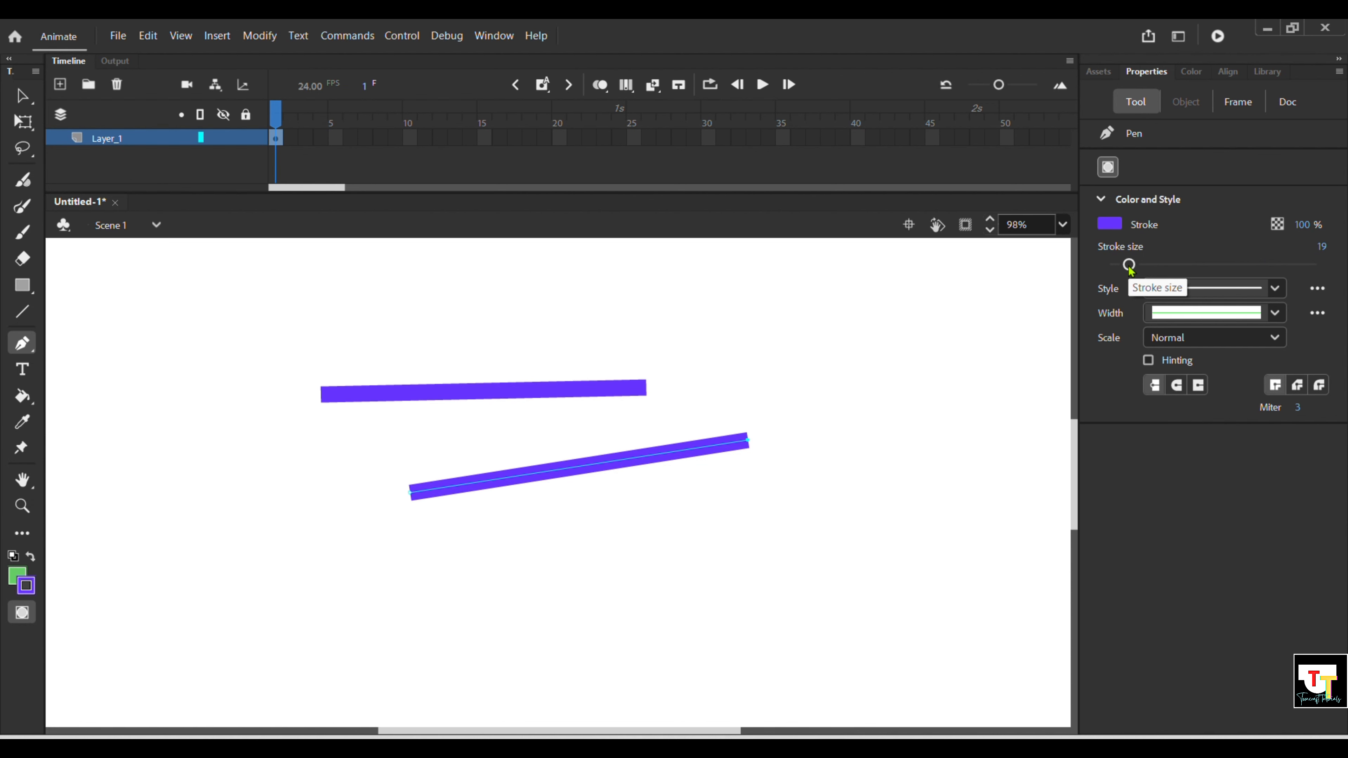
Step: Set the Pen tool's stroke size to 49 and view the available stroke styles and width profiles without changing them
{"action": "mouse_move", "coordinate": [1128, 265]}
{"action": "left_mouse_down"}
{"action": "mouse_move", "coordinate": [1270, 265]}
{"action": "mouse_move", "coordinate": [1218, 297]}
{"action": "mouse_move", "coordinate": [1229, 319]}
{"action": "mouse_move", "coordinate": [1161, 319]}
{"action": "left_mouse_up"}
{"action": "left_click", "coordinate": [1277, 293]}
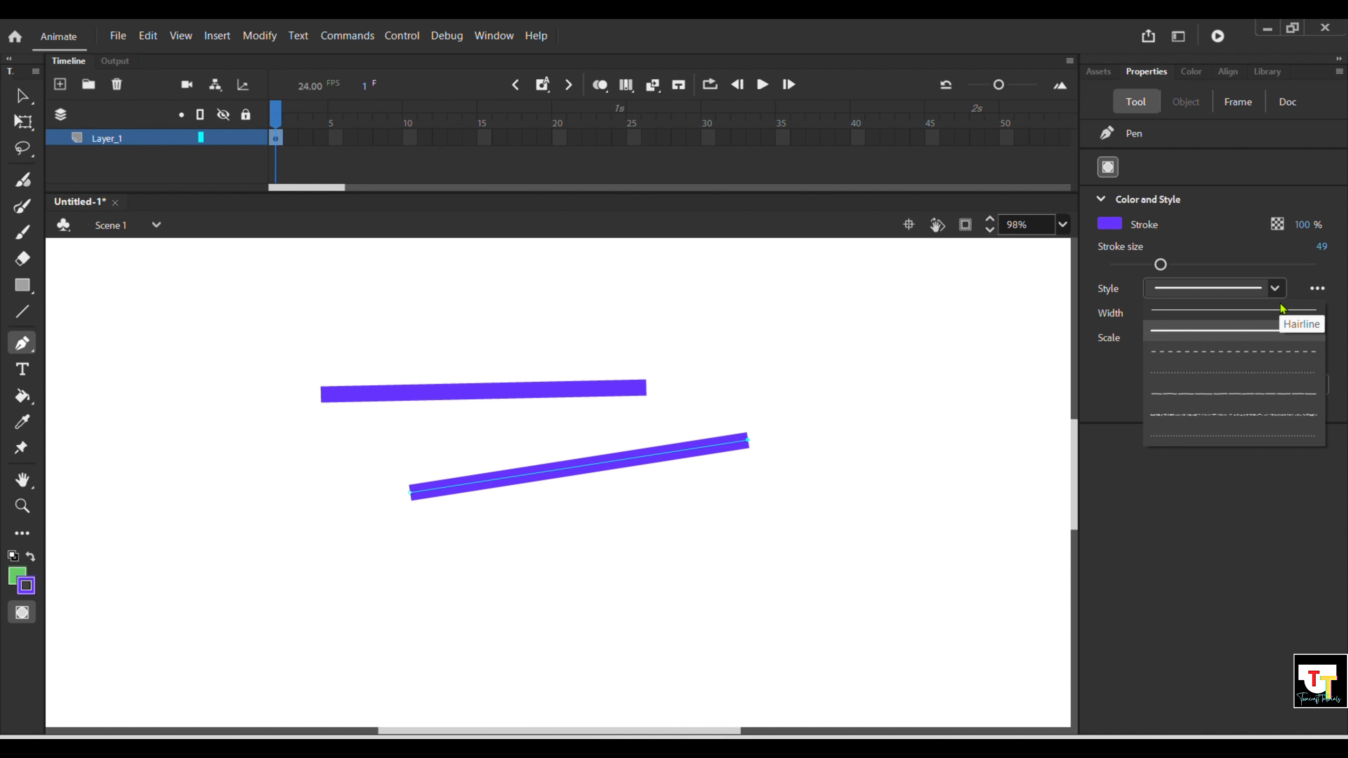
{"action": "left_click", "coordinate": [1276, 293]}
{"action": "left_click", "coordinate": [1277, 313]}
{"action": "left_click", "coordinate": [1275, 317]}
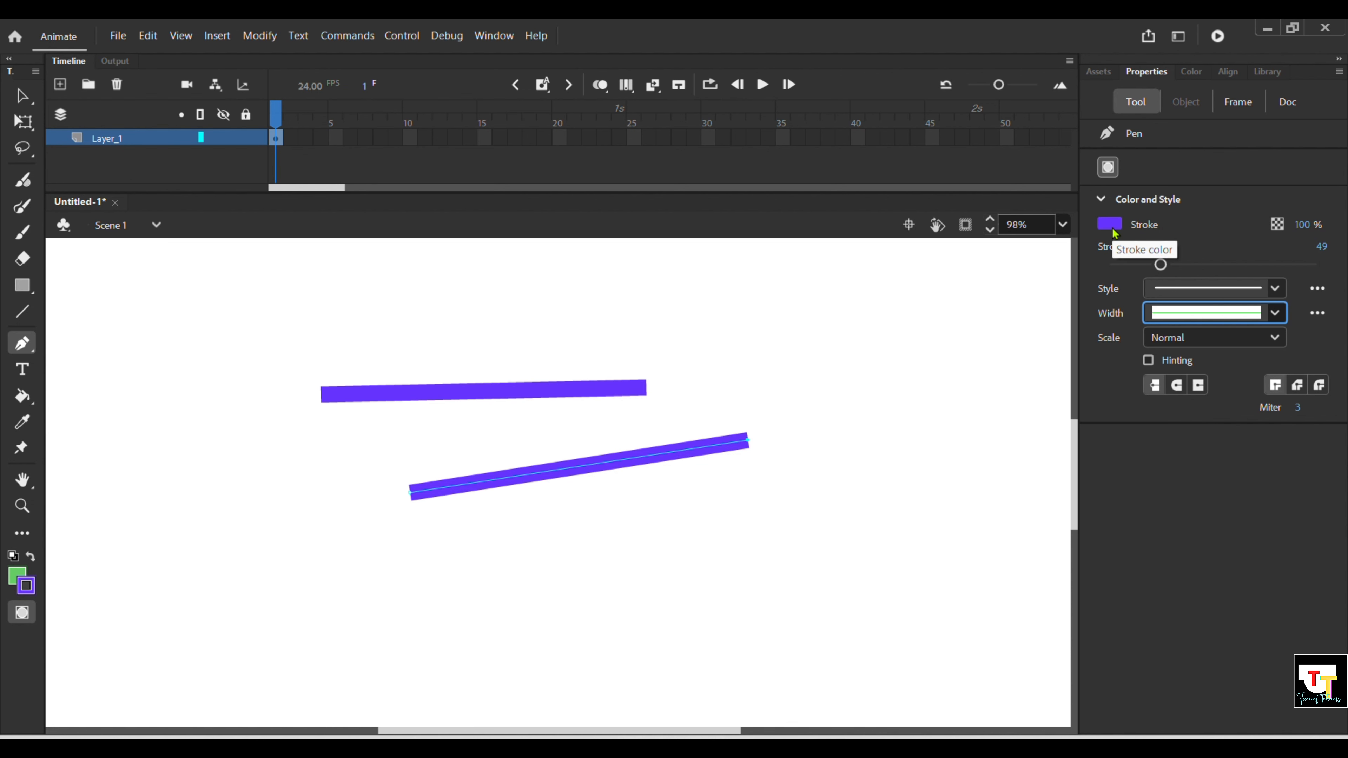
Step: Undo the two straight lines and the color change on the first line until the stage is empty
{"action": "key", "text": "ctrl+z"}
{"action": "key", "text": "ctrl+z"}
{"action": "key", "text": "ctrl+z"}
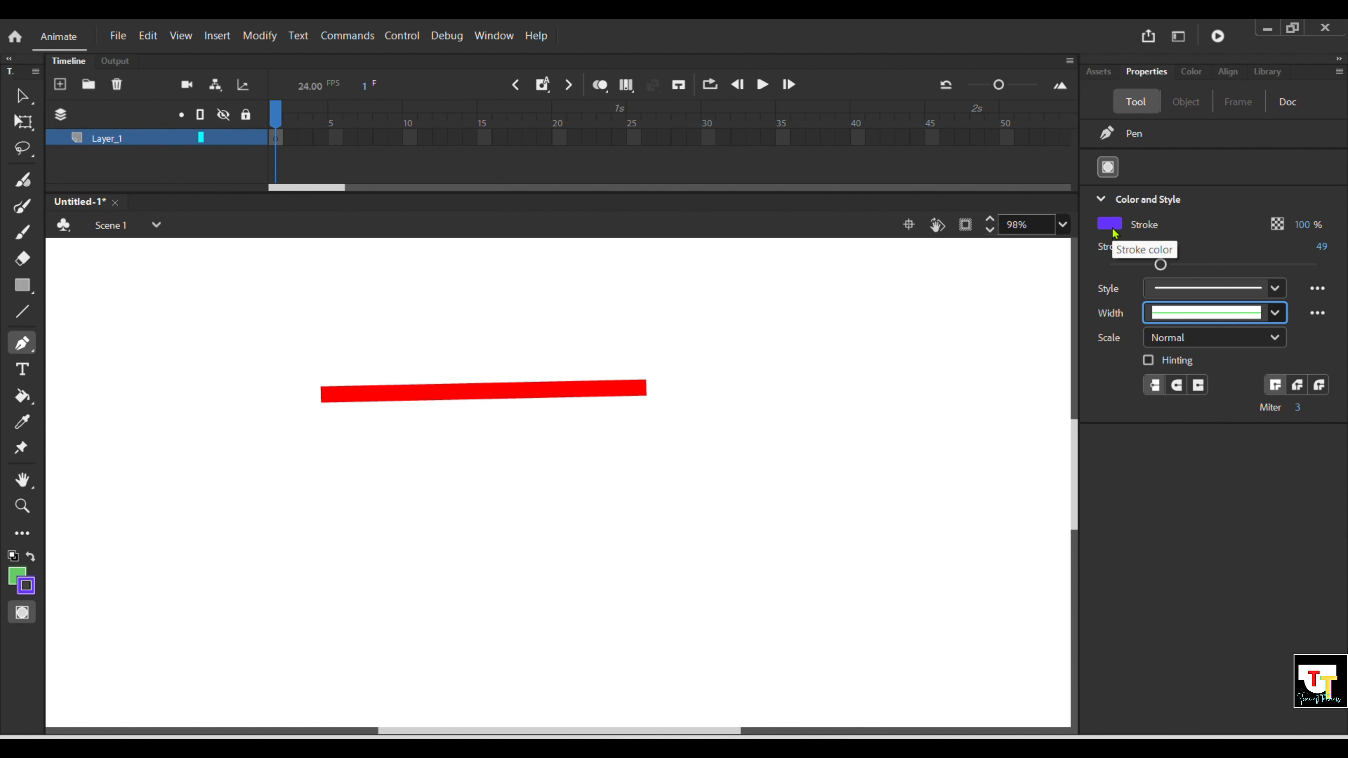
{"action": "key", "text": "ctrl+z"}
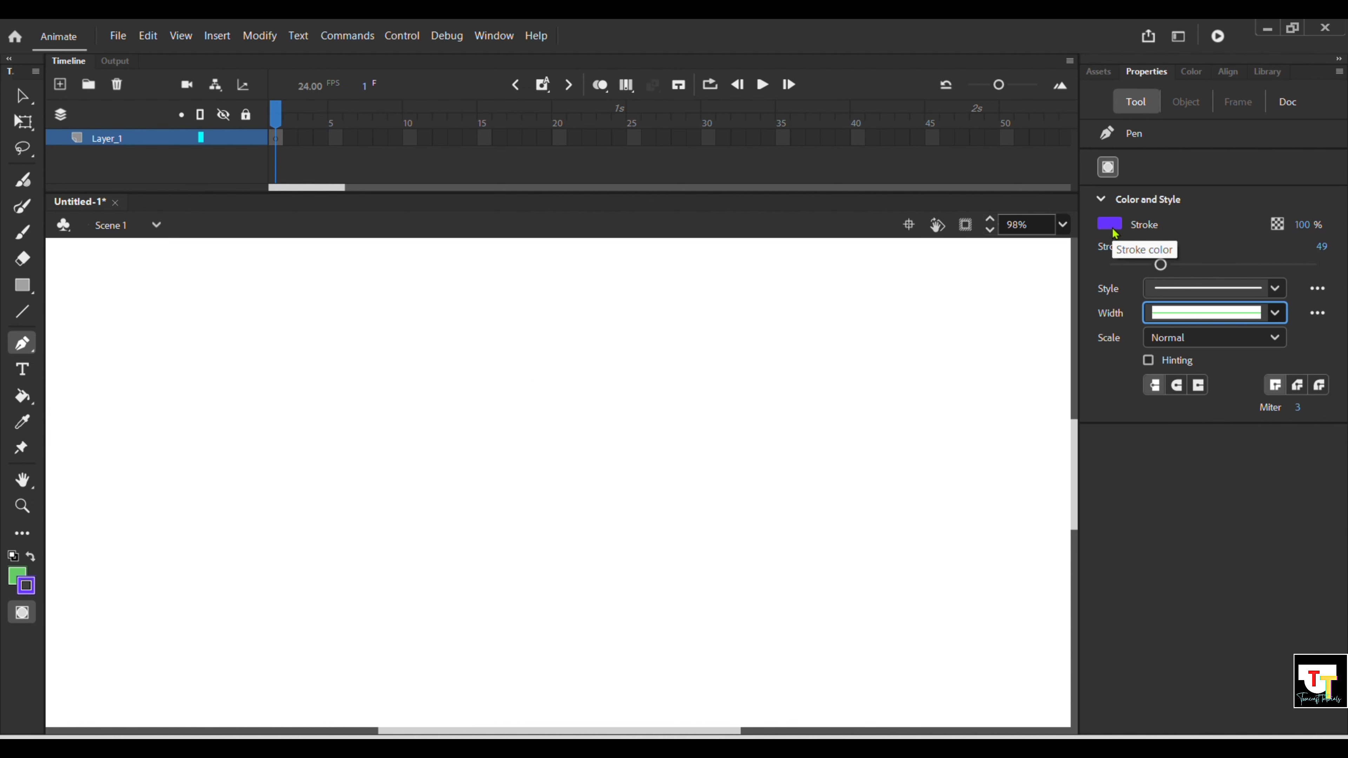